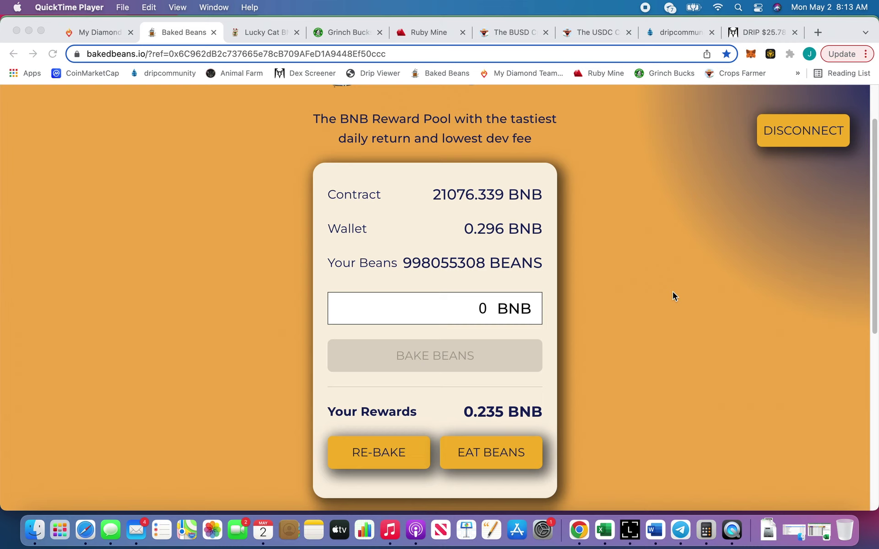
Bring Excel forward and review the day-number formula and the BNB column block.
{"action": "left_click", "coordinate": [603, 529]}
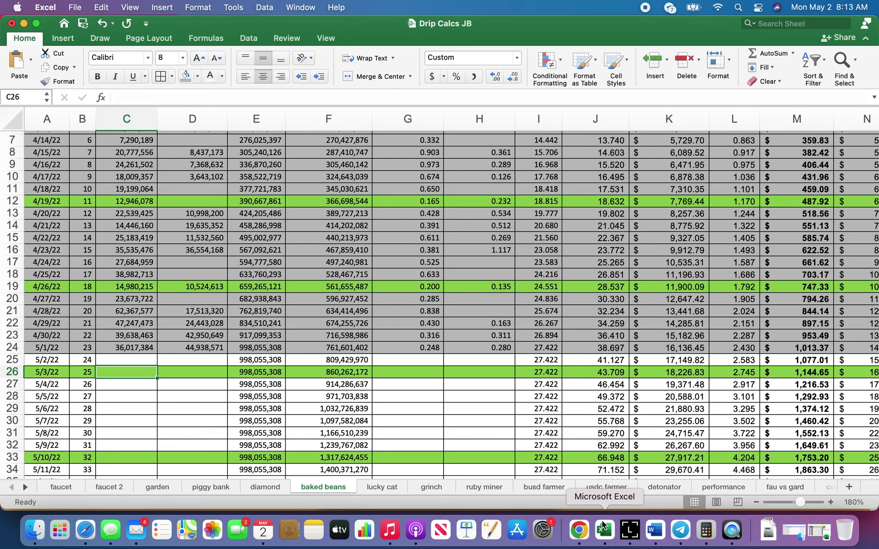
{"action": "left_click", "coordinate": [89, 360]}
{"action": "scroll", "coordinate": [89, 344], "scroll_direction": "up", "scroll_amount": 6}
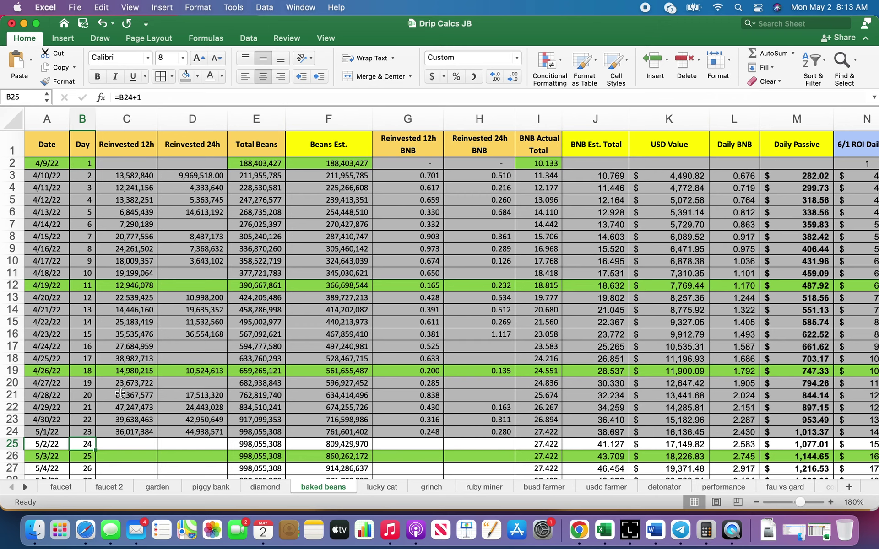
{"action": "scroll", "coordinate": [144, 446], "scroll_direction": "down", "scroll_amount": 3}
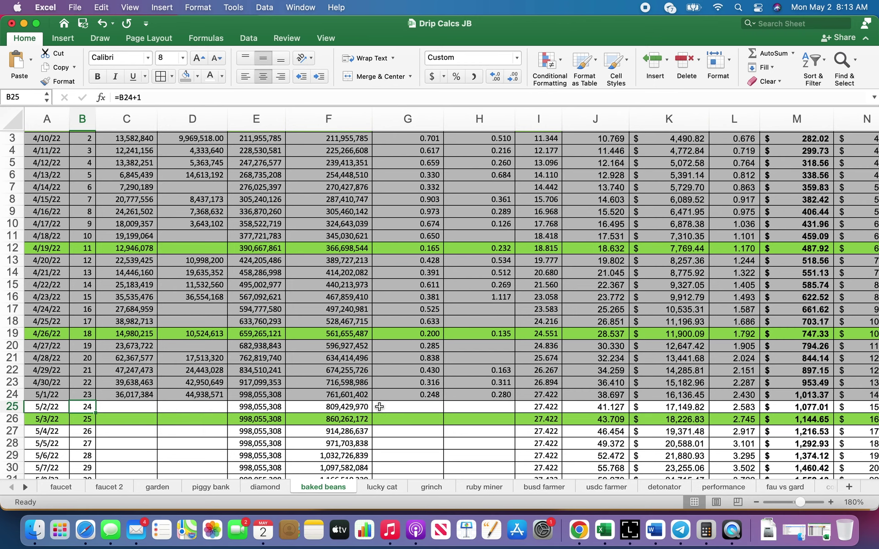
{"action": "scroll", "coordinate": [383, 406], "scroll_direction": "up", "scroll_amount": 3}
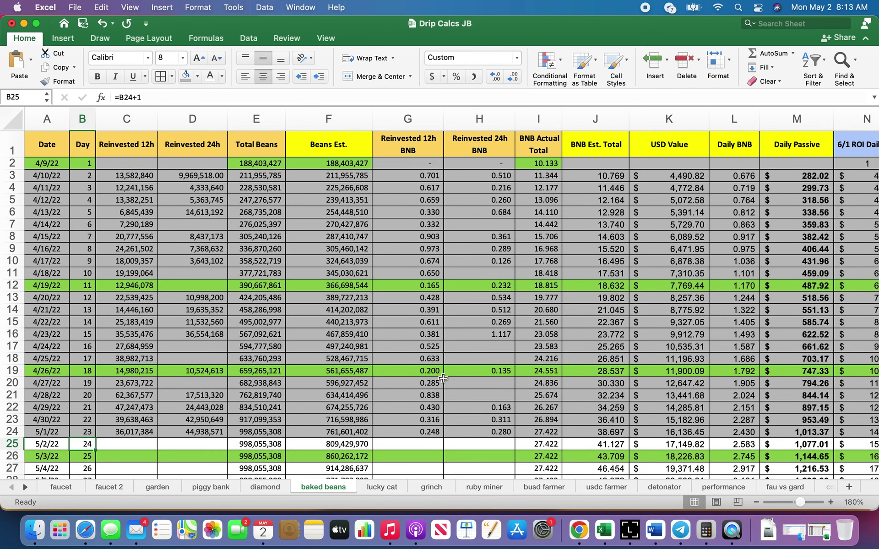
{"action": "left_click", "coordinate": [668, 165]}
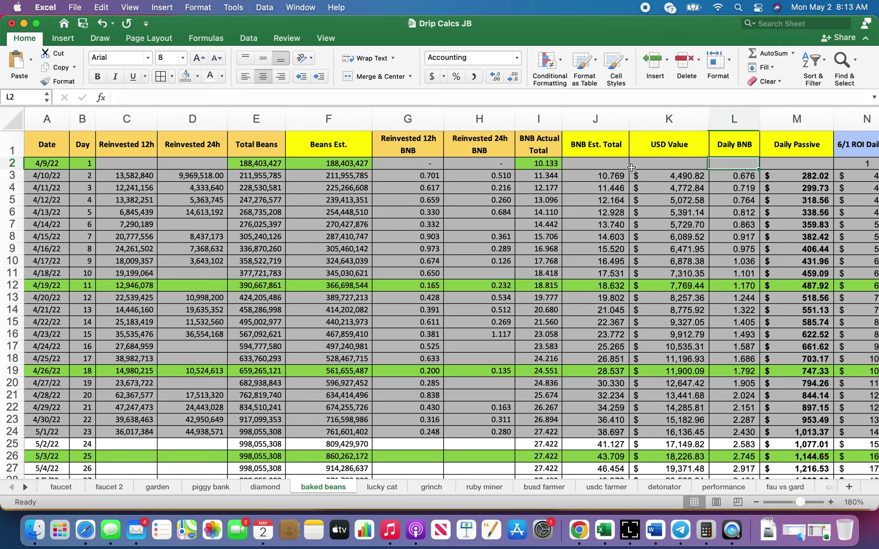
{"action": "key", "text": "Right"}
{"action": "key", "text": "Right"}
{"action": "key", "text": "Right"}
{"action": "key", "text": "Right"}
{"action": "key", "text": "Right"}
{"action": "key", "text": "Right"}
{"action": "key", "text": "Right"}
{"action": "key", "text": "Right"}
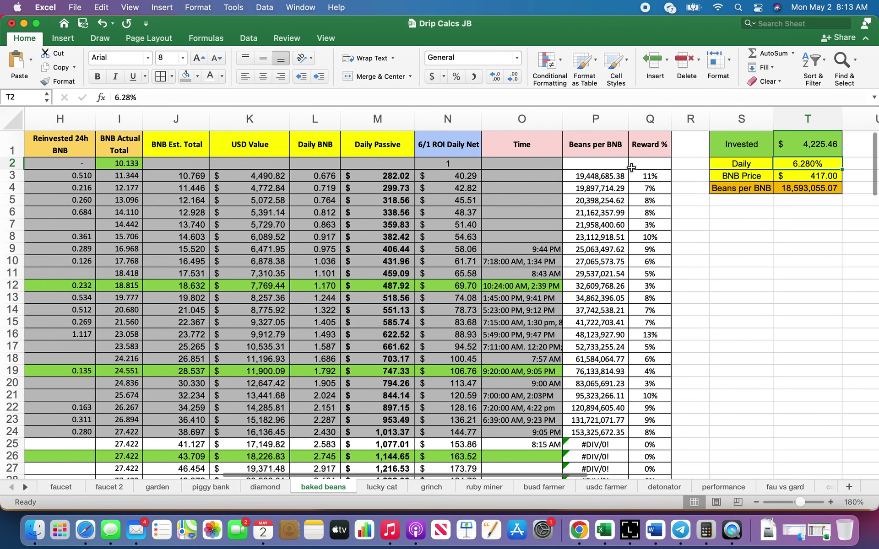
{"action": "key", "text": "Right"}
Check the Invested figure, beans-per-BNB and date formulas, ending on the blank 5/2/22 reinvested 24h cell.
{"action": "left_click", "coordinate": [737, 145]}
{"action": "left_click", "coordinate": [524, 249]}
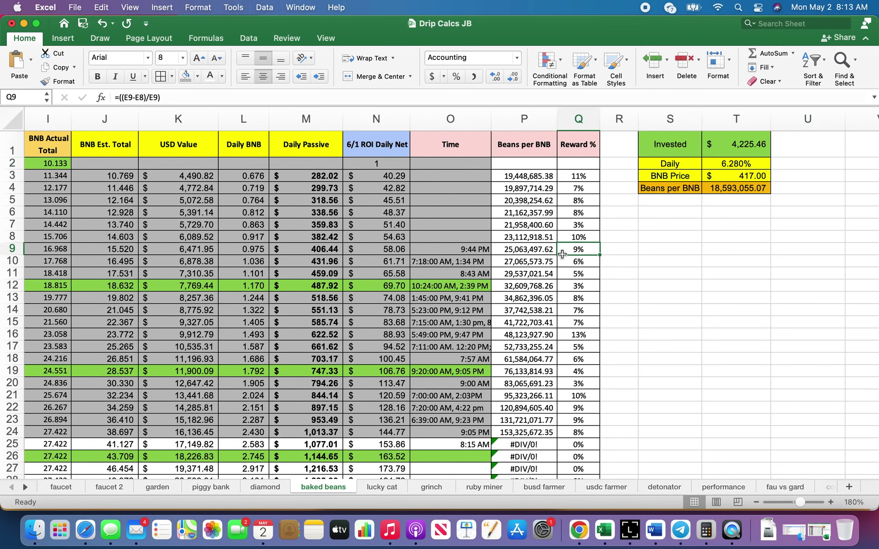
{"action": "key", "text": "Left"}
{"action": "key", "text": "Left"}
{"action": "key", "text": "Left"}
{"action": "key", "text": "Left"}
{"action": "key", "text": "Left"}
{"action": "key", "text": "Left"}
{"action": "key", "text": "Left"}
{"action": "key", "text": "Left"}
{"action": "key", "text": "Left"}
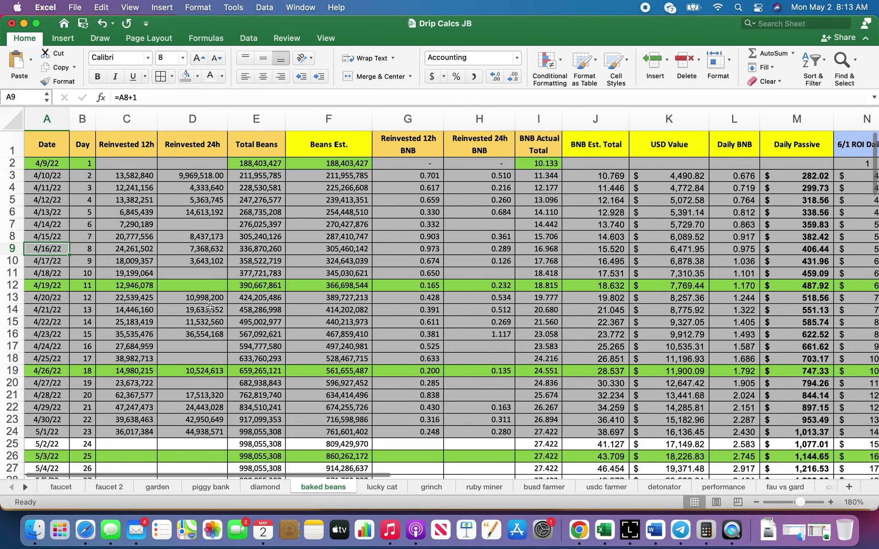
{"action": "key", "text": "ctrl+Up"}
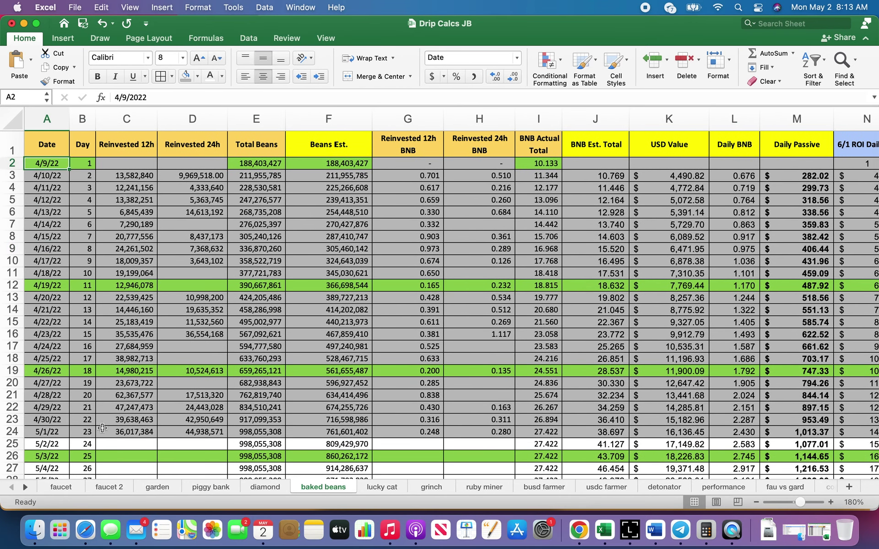
{"action": "left_click", "coordinate": [55, 444]}
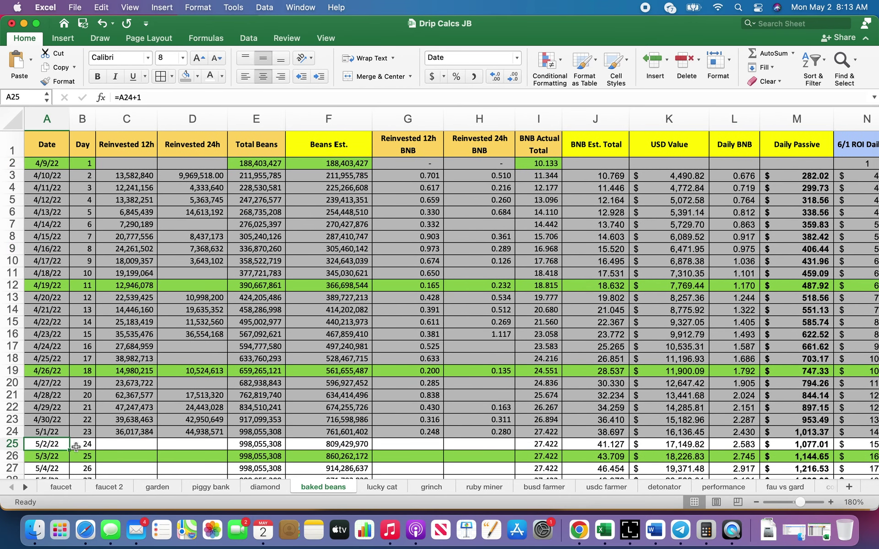
{"action": "left_click", "coordinate": [194, 446]}
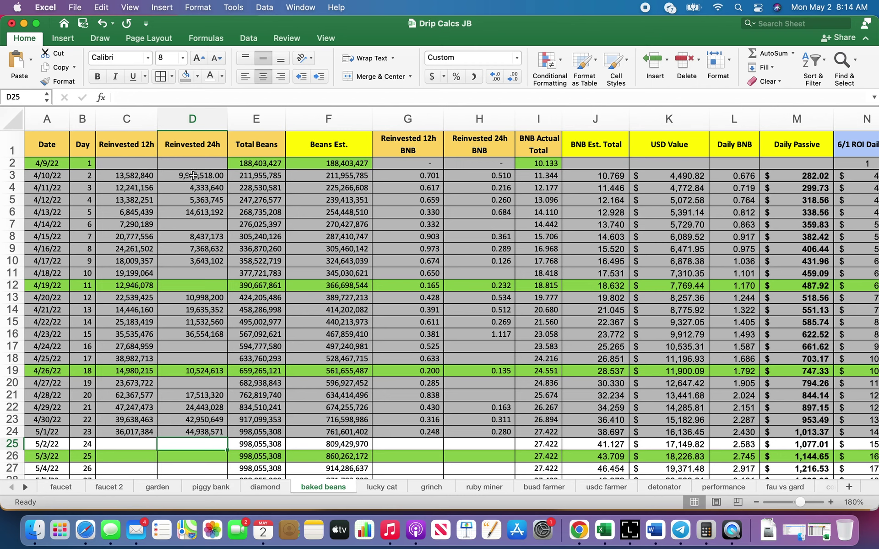
{"action": "left_click", "coordinate": [413, 176]}
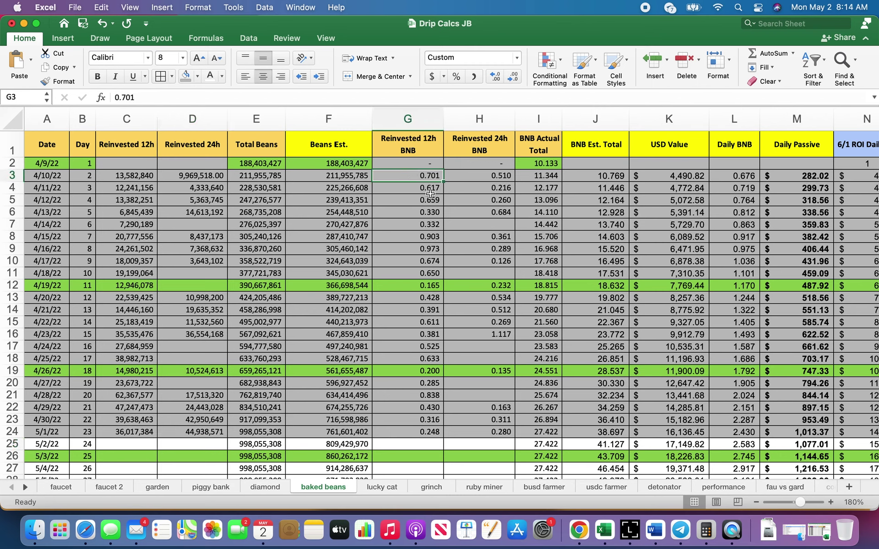
{"action": "key", "text": "Tab"}
{"action": "key", "text": "Down"}
{"action": "key", "text": "Down"}
{"action": "key", "text": "Down"}
{"action": "key", "text": "Down"}
{"action": "key", "text": "Down"}
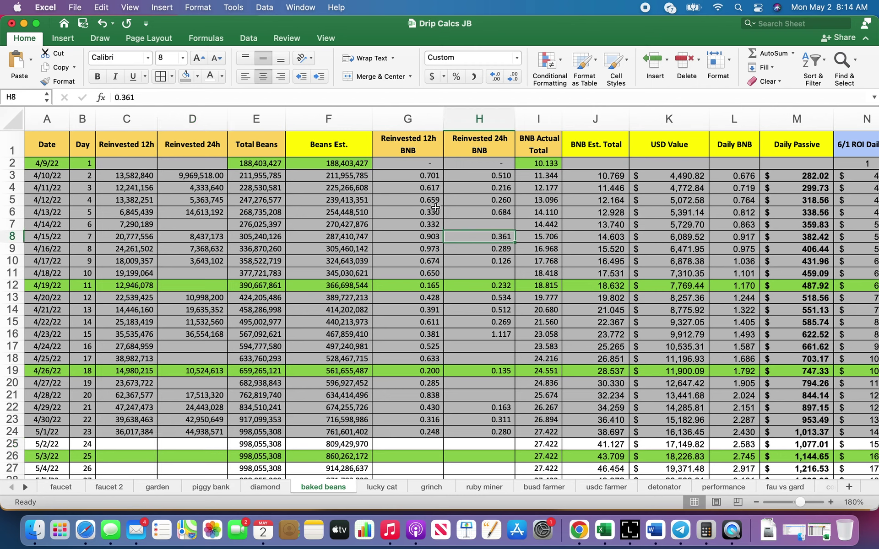
{"action": "key", "text": "Down"}
{"action": "key", "text": "Down"}
{"action": "key", "text": "Down"}
{"action": "key", "text": "Down"}
{"action": "key", "text": "Down"}
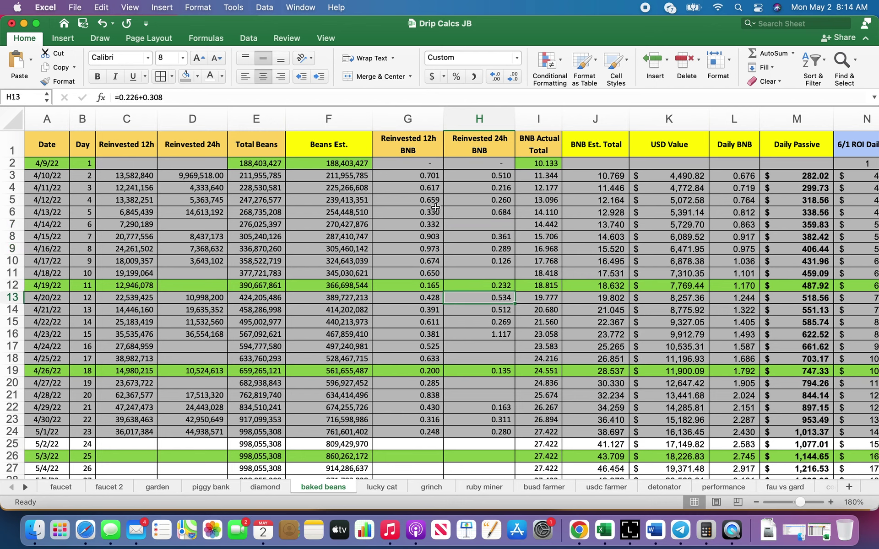
{"action": "key", "text": "Down"}
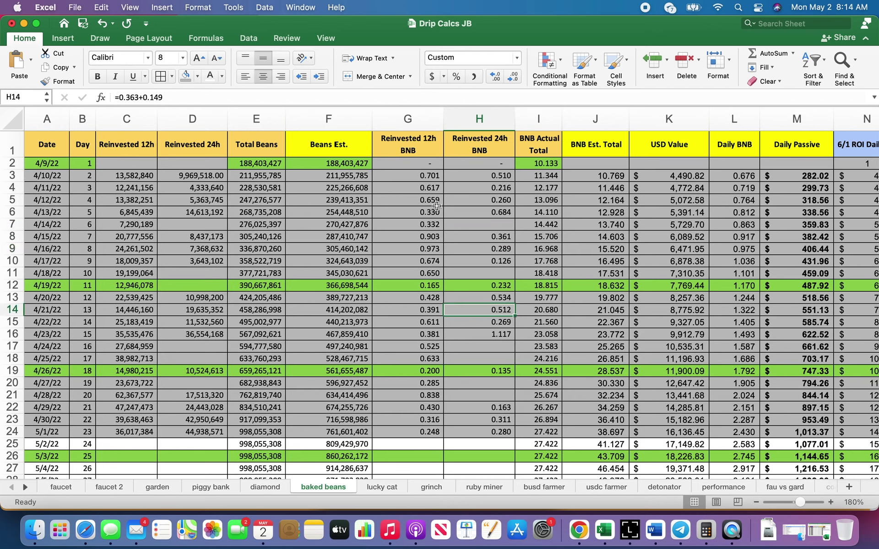
{"action": "key", "text": "Down"}
{"action": "key", "text": "Down"}
{"action": "key", "text": "Up"}
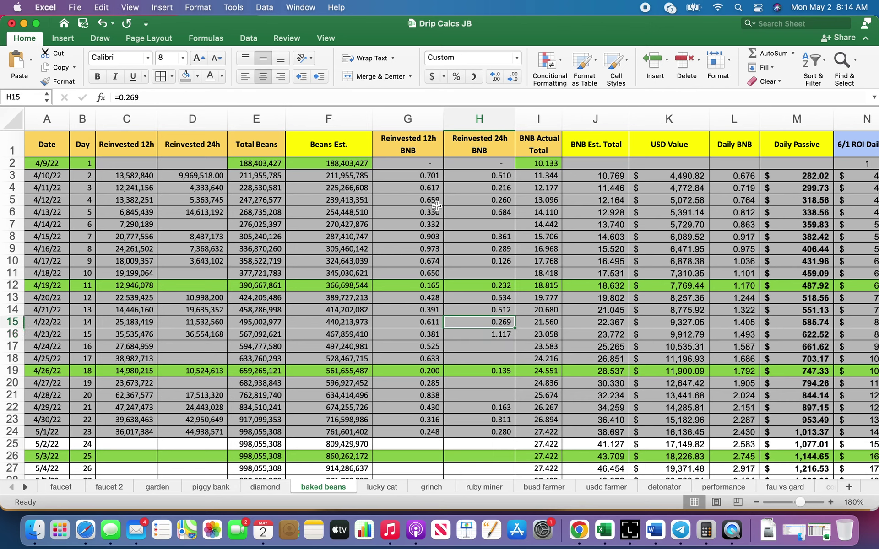
{"action": "key", "text": "Up"}
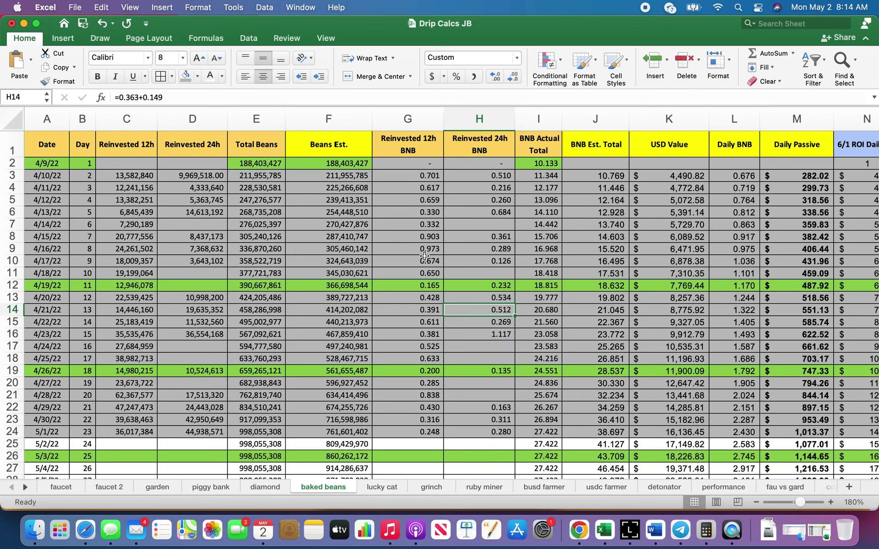
{"action": "left_click", "coordinate": [433, 334]}
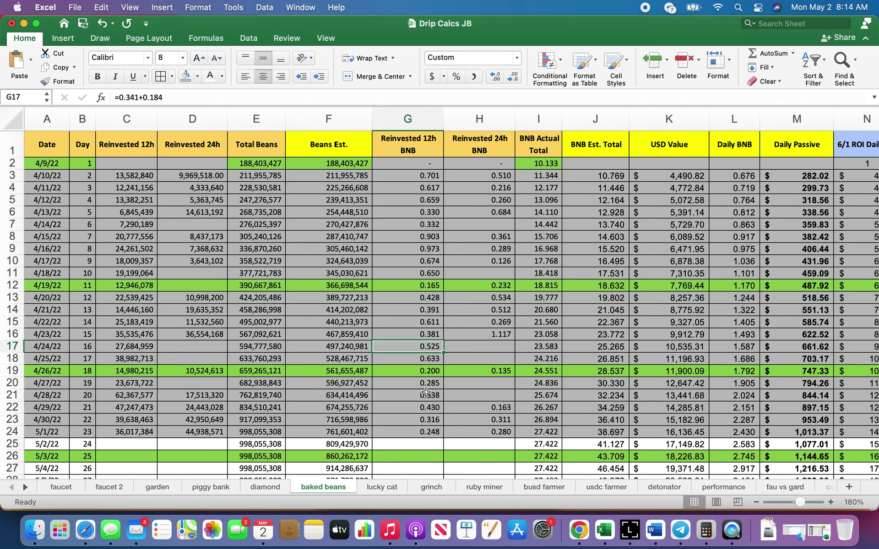
{"action": "left_click", "coordinate": [426, 361]}
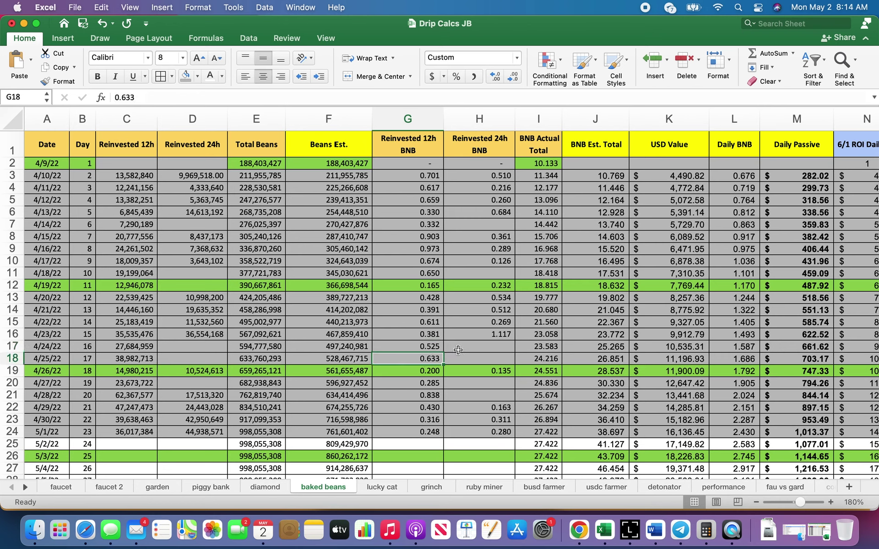
{"action": "left_click", "coordinate": [454, 396]}
{"action": "left_click", "coordinate": [414, 411]}
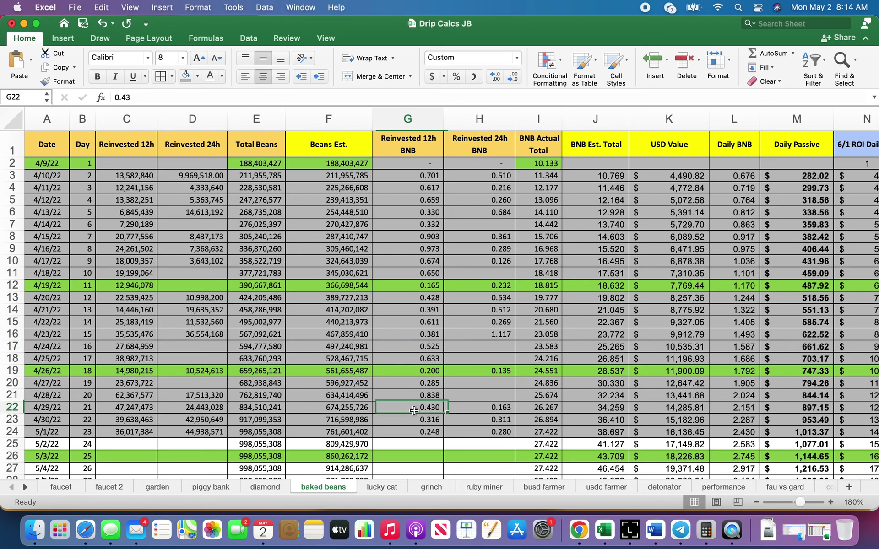
{"action": "left_click", "coordinate": [463, 417]}
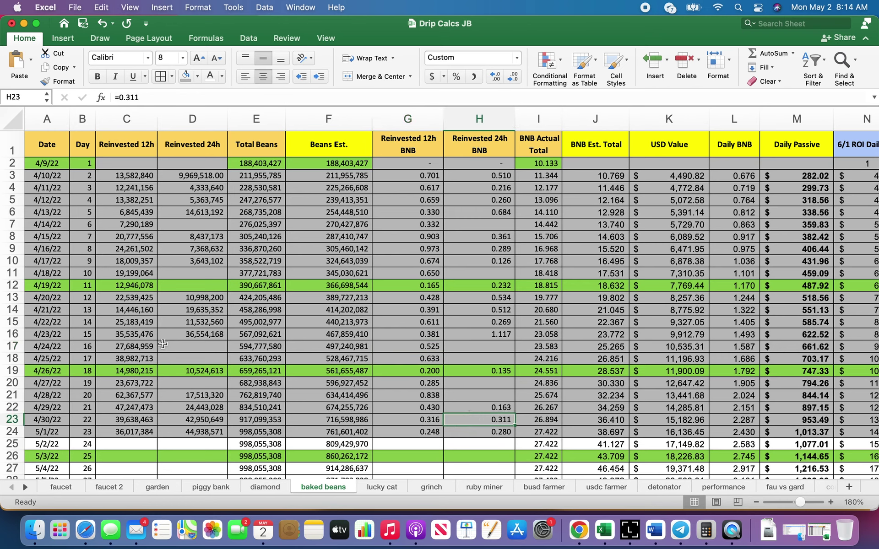
{"action": "left_click", "coordinate": [244, 164]}
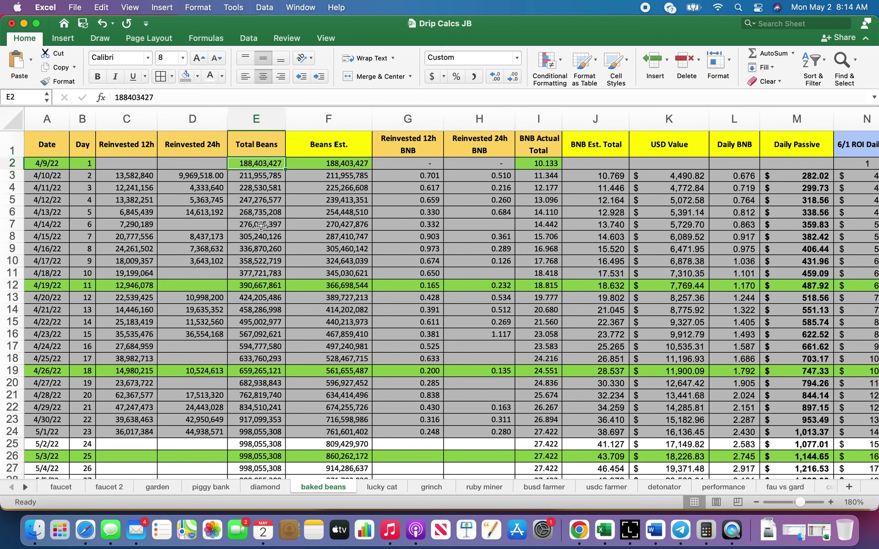
{"action": "left_click", "coordinate": [263, 444]}
{"action": "scroll", "coordinate": [494, 446], "scroll_direction": "down", "scroll_amount": 5}
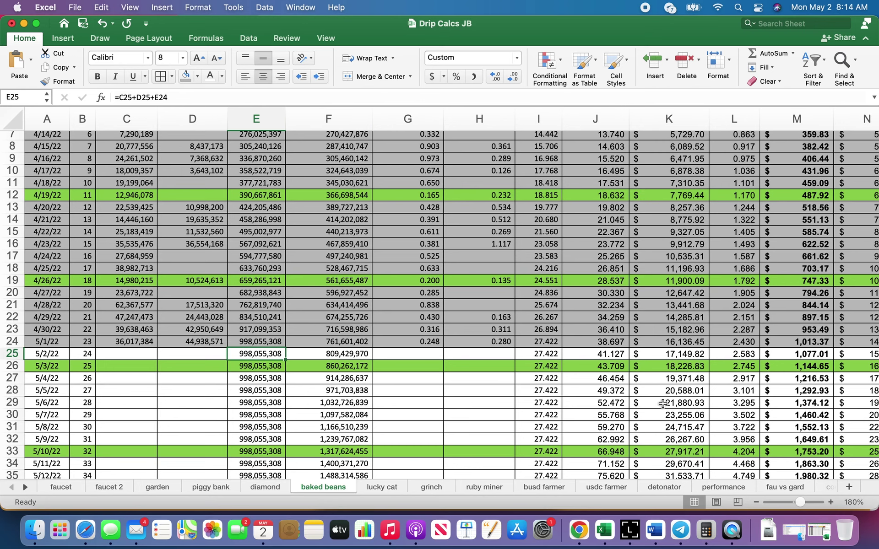
{"action": "left_click", "coordinate": [716, 356]}
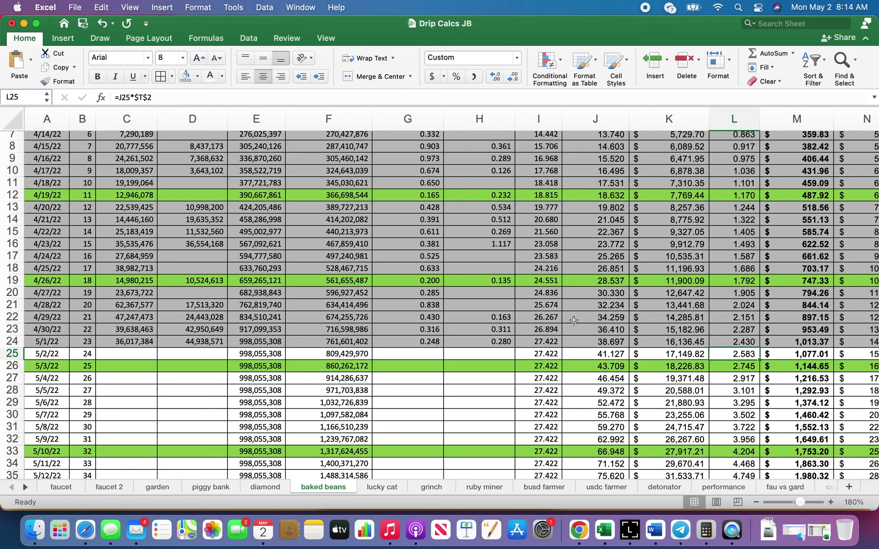
{"action": "scroll", "coordinate": [574, 321], "scroll_direction": "up", "scroll_amount": 6}
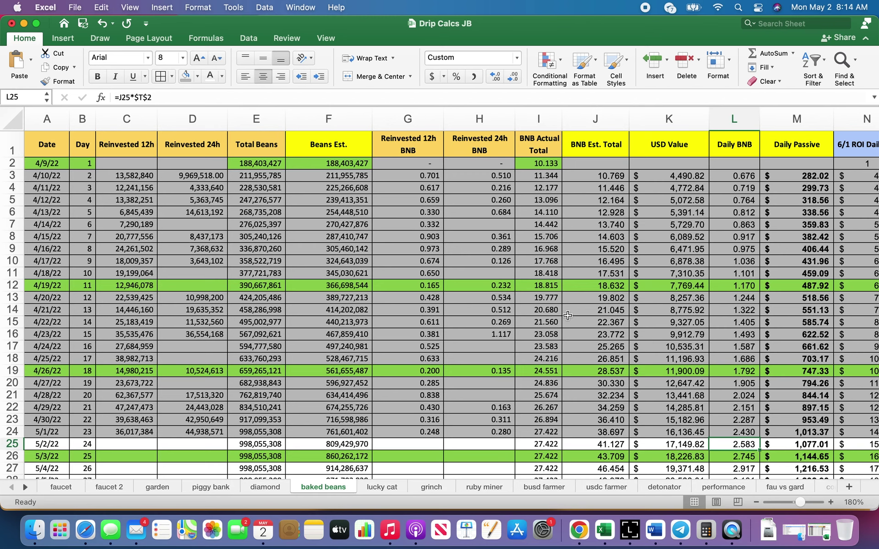
{"action": "left_click_drag", "start_coordinate": [126, 213], "coordinate": [185, 246]}
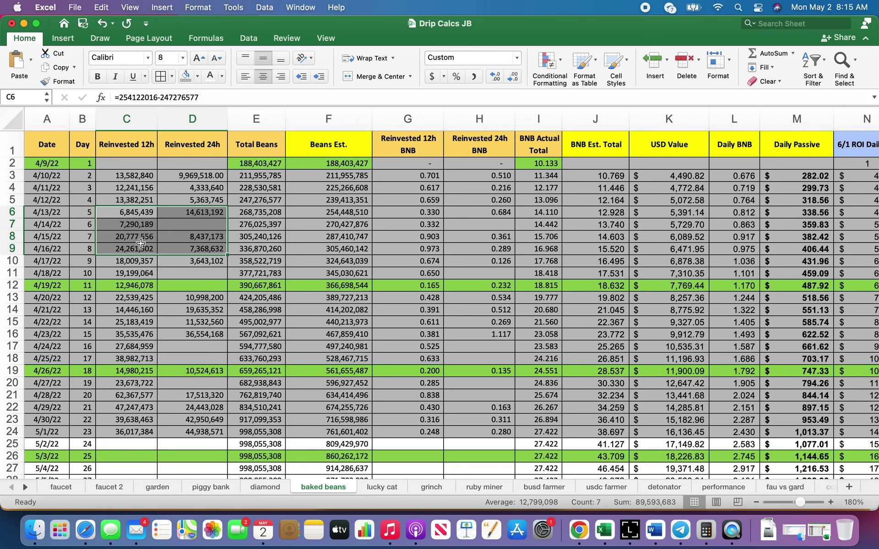
{"action": "left_click_drag", "start_coordinate": [408, 188], "coordinate": [479, 237]}
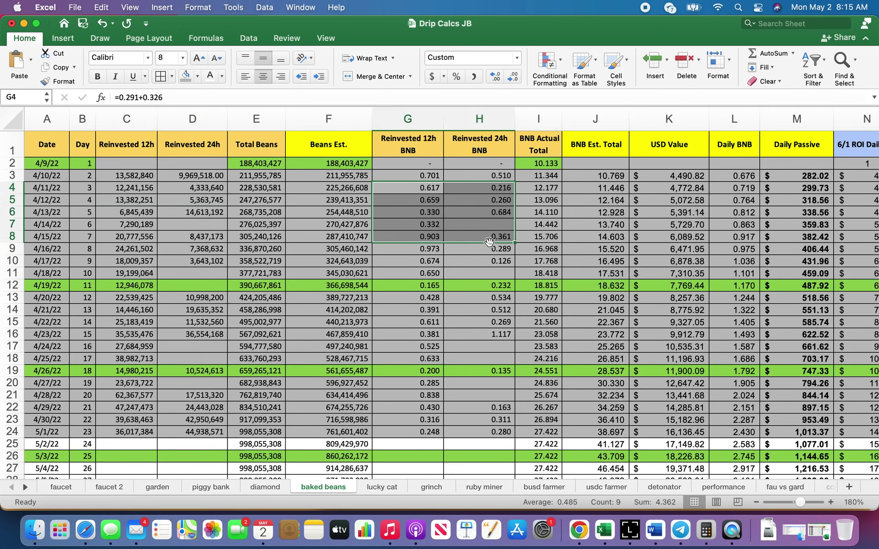
{"action": "left_click", "coordinate": [411, 186]}
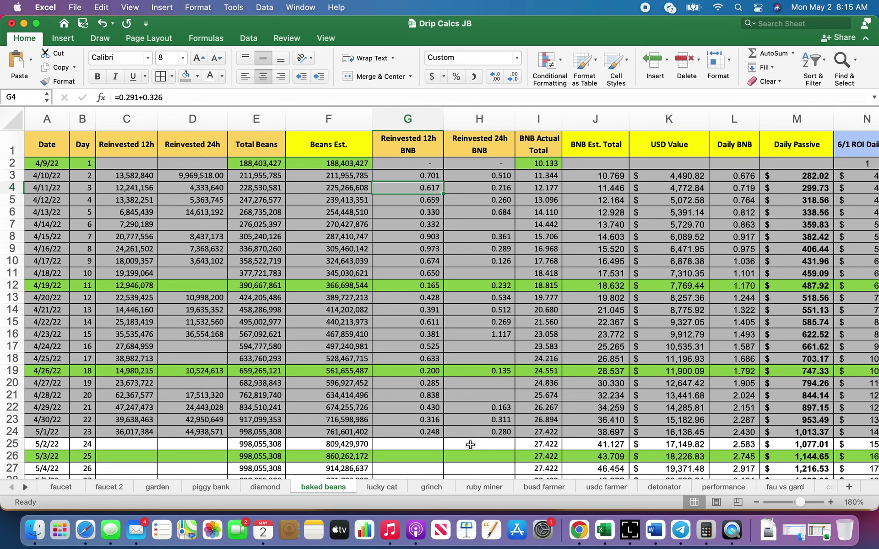
{"action": "scroll", "coordinate": [464, 420], "scroll_direction": "down", "scroll_amount": 6}
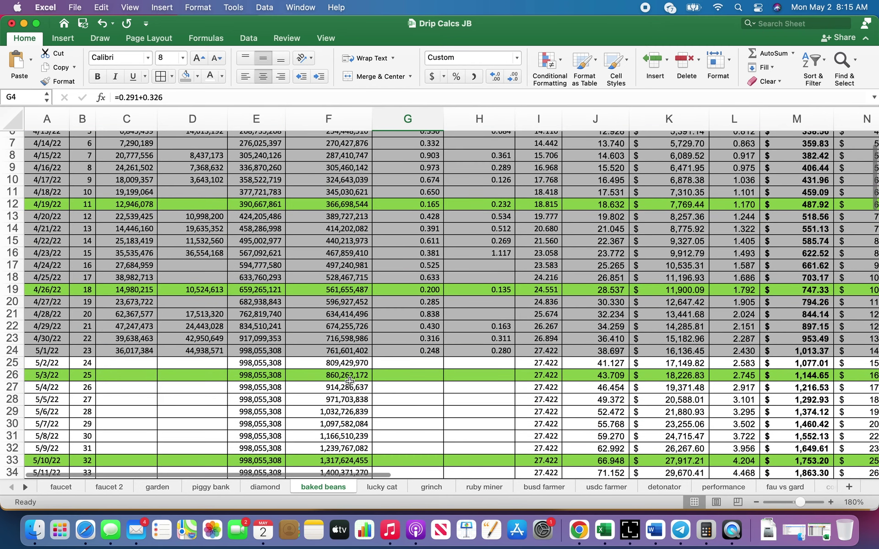
{"action": "left_click", "coordinate": [250, 362]}
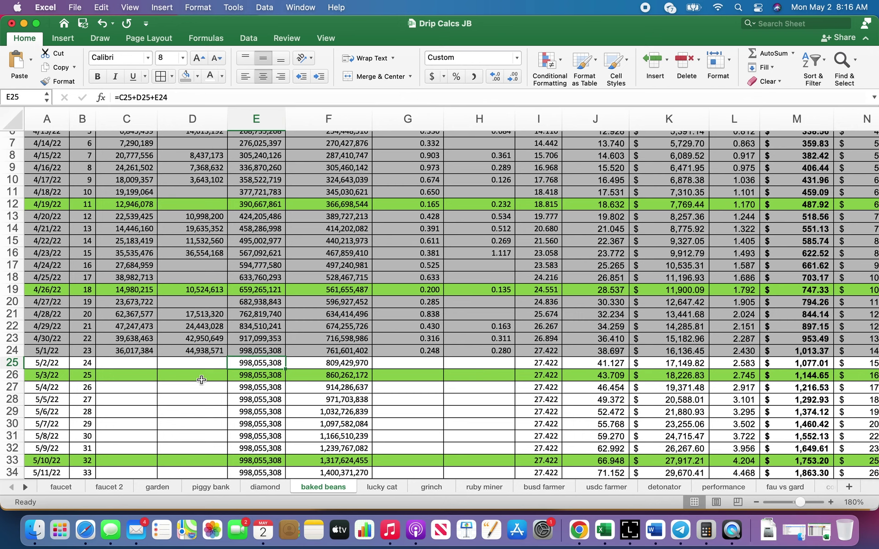
Reload Baked Beans in Chrome and re-bake the 0.236 BNB rewards.
{"action": "left_click", "coordinate": [580, 530]}
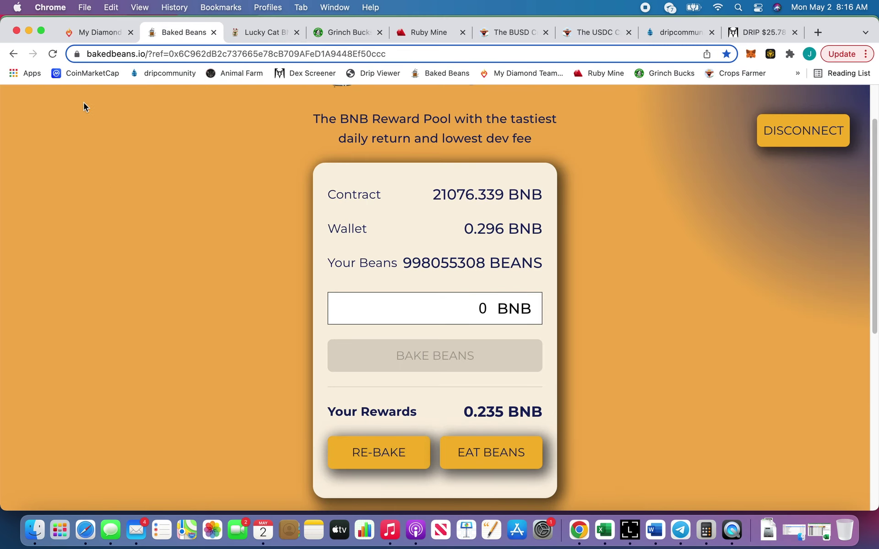
{"action": "left_click", "coordinate": [54, 54]}
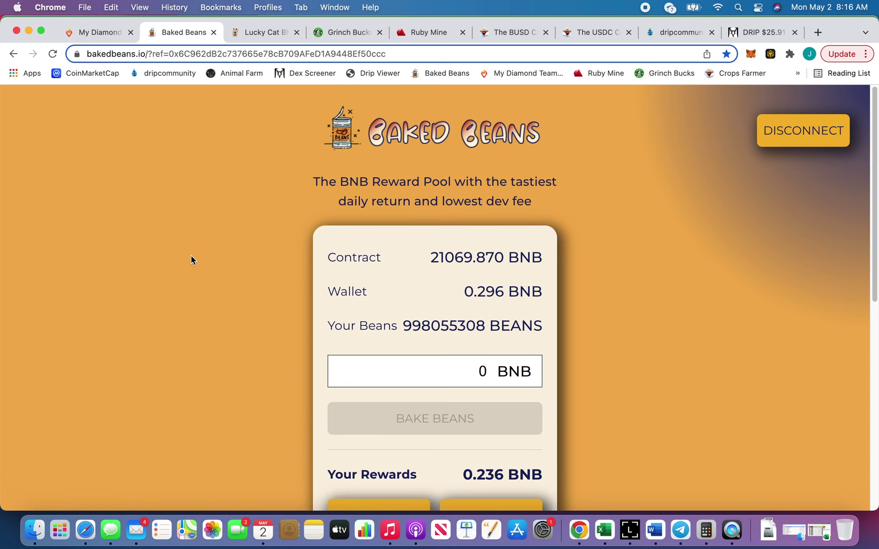
{"action": "scroll", "coordinate": [191, 256], "scroll_direction": "down", "scroll_amount": 2}
{"action": "left_click", "coordinate": [366, 402]}
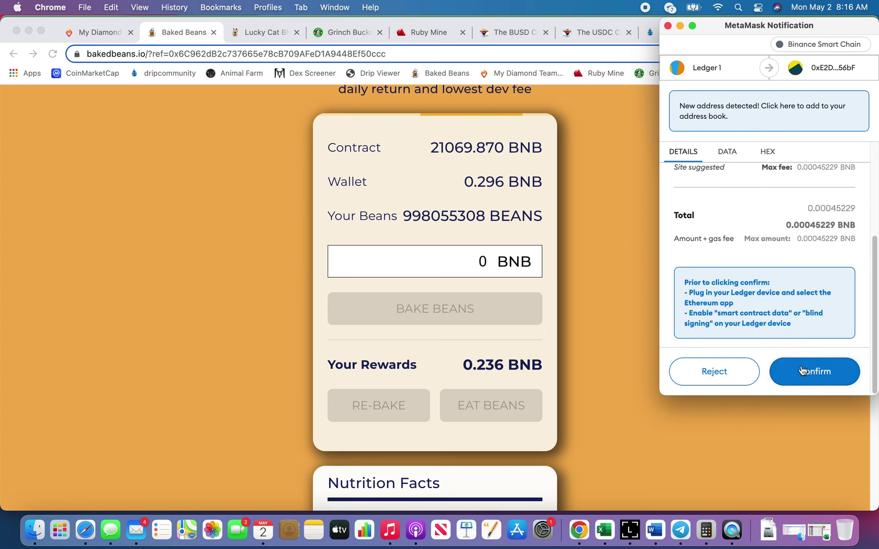
Confirm the MetaMask re-bake transaction costing about 0.00045 BNB gas.
{"action": "left_click", "coordinate": [802, 371]}
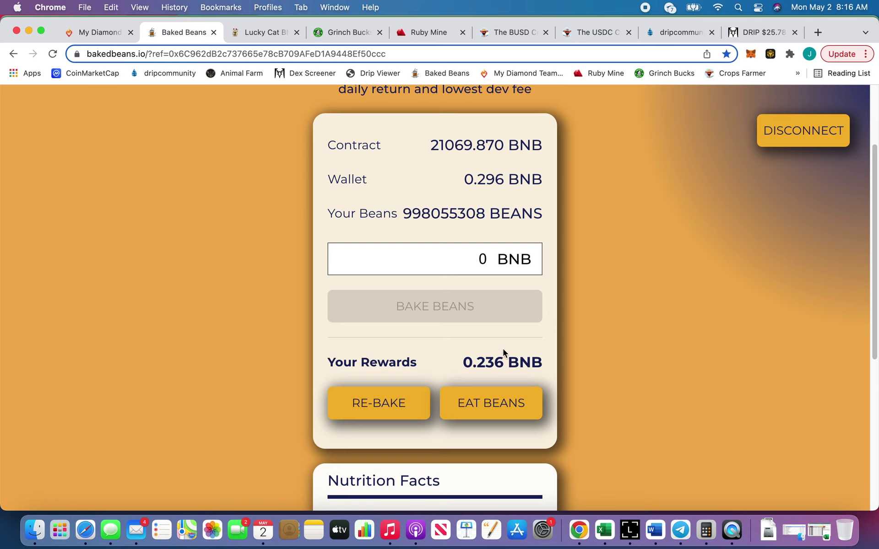
{"action": "double_click", "coordinate": [480, 364]}
{"action": "right_click", "coordinate": [483, 363]}
{"action": "left_click", "coordinate": [645, 355]}
{"action": "left_click", "coordinate": [52, 54]}
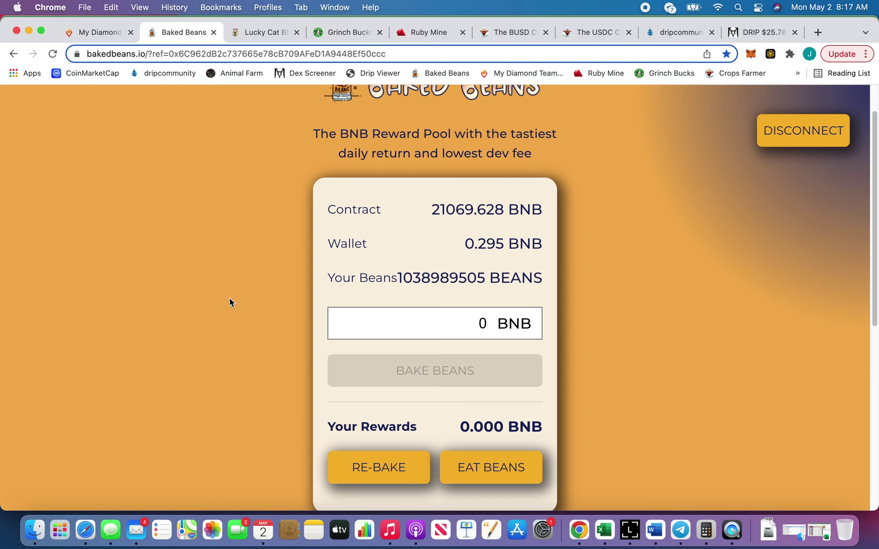
{"action": "scroll", "coordinate": [230, 298], "scroll_direction": "down", "scroll_amount": 1}
{"action": "left_click_drag", "start_coordinate": [403, 253], "coordinate": [439, 253]}
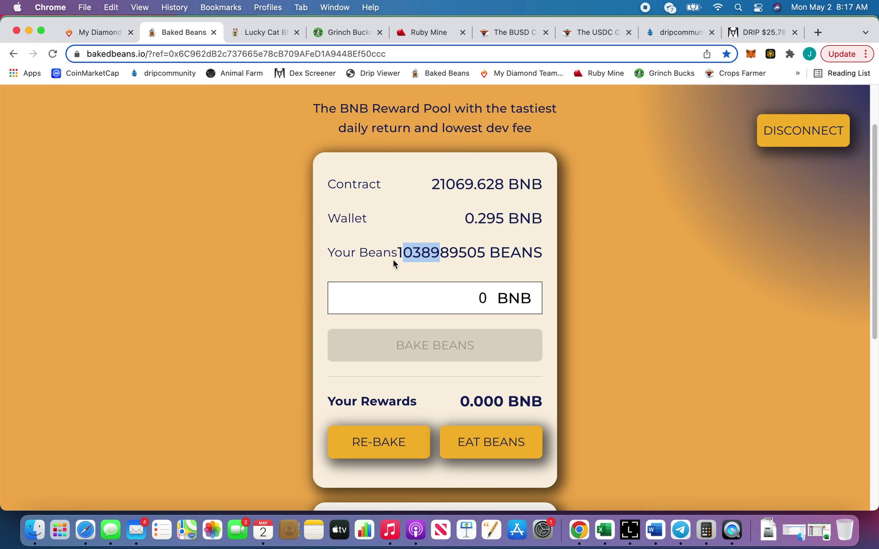
{"action": "left_click", "coordinate": [183, 282]}
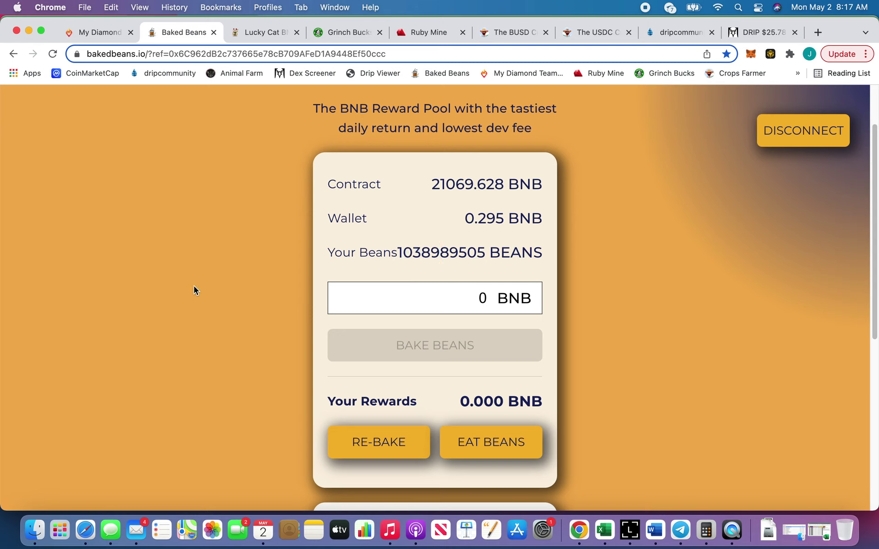
Copy the 21069.628 contract value and return to Excel.
{"action": "left_click_drag", "start_coordinate": [433, 184], "coordinate": [503, 184]}
{"action": "right_click", "coordinate": [440, 185]}
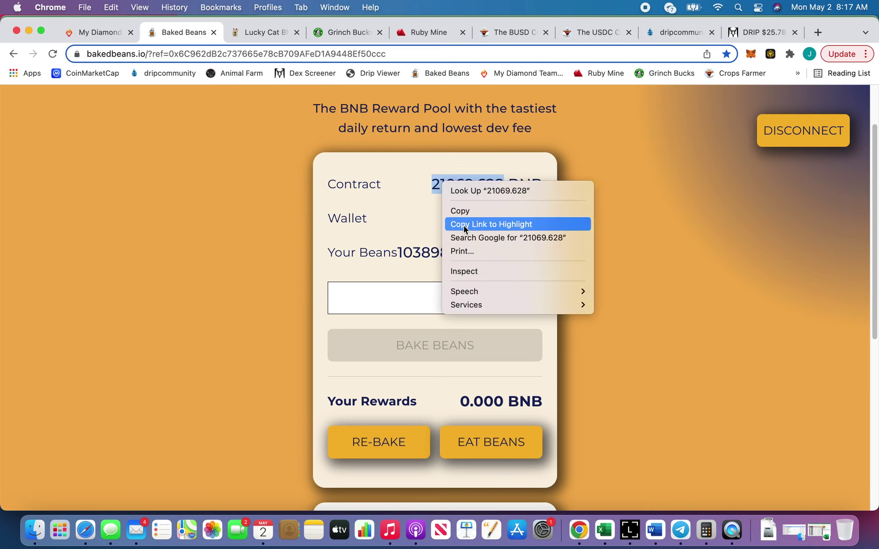
{"action": "left_click", "coordinate": [461, 211]}
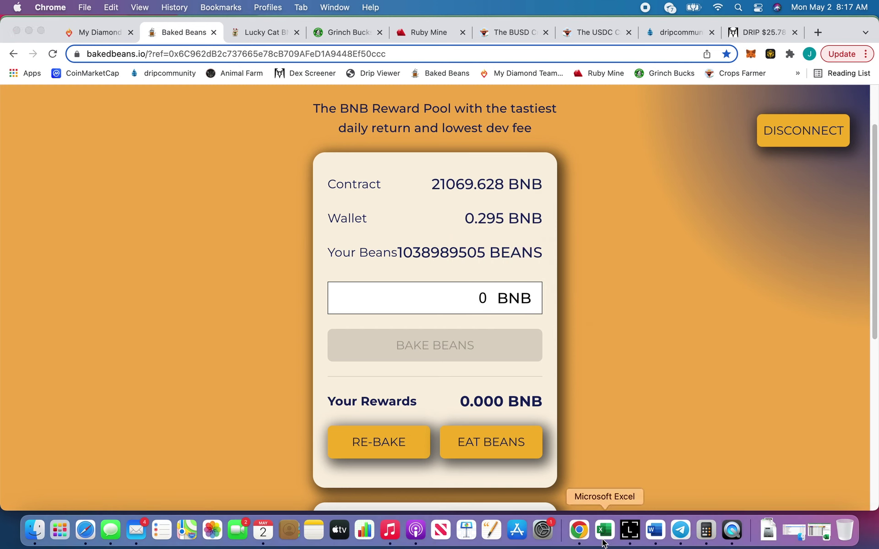
{"action": "left_click", "coordinate": [606, 530]}
On the performance sheet, enter the 21069.63 contract value in the row 50 BNB cell.
{"action": "left_click", "coordinate": [700, 485]}
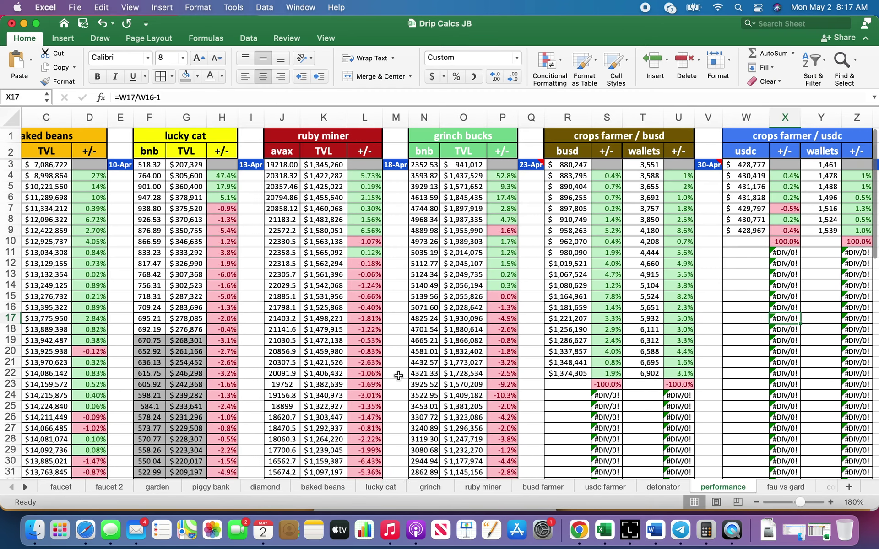
{"action": "scroll", "coordinate": [147, 335], "scroll_direction": "down", "scroll_amount": 3}
{"action": "left_click", "coordinate": [124, 340]}
{"action": "key", "text": "Left"}
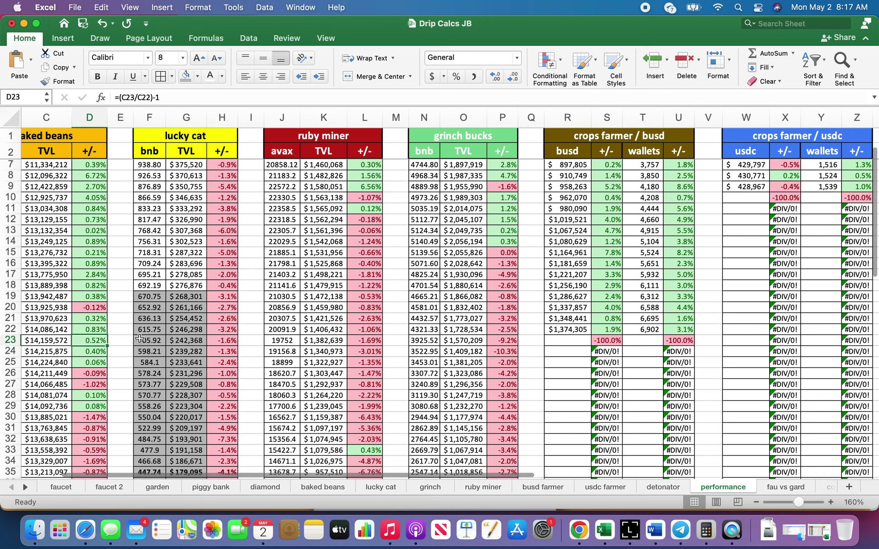
{"action": "key", "text": "Left"}
{"action": "key", "text": "Left"}
{"action": "key", "text": "Left"}
{"action": "scroll", "coordinate": [93, 350], "scroll_direction": "down", "scroll_amount": 5}
{"action": "scroll", "coordinate": [93, 351], "scroll_direction": "down", "scroll_amount": 10}
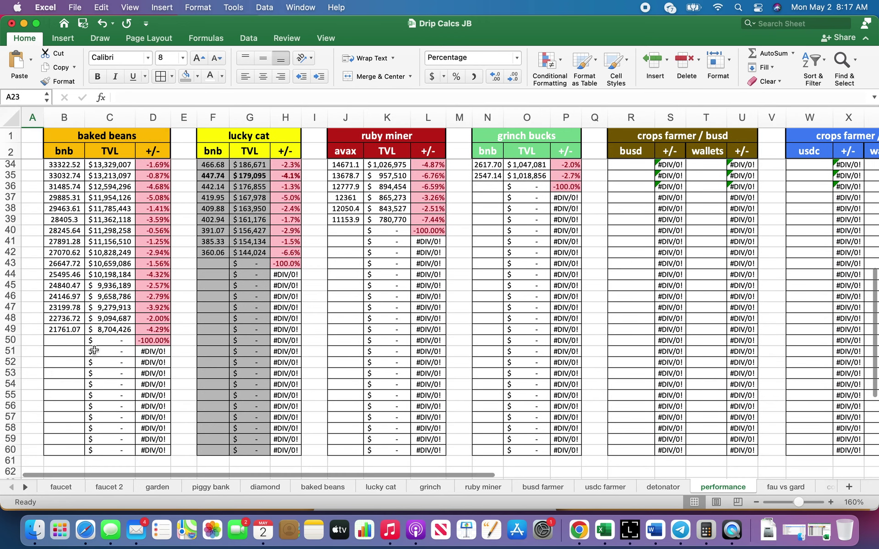
{"action": "left_click", "coordinate": [65, 341]}
{"action": "type", "text": "21069.628"}
{"action": "key", "text": "Return"}
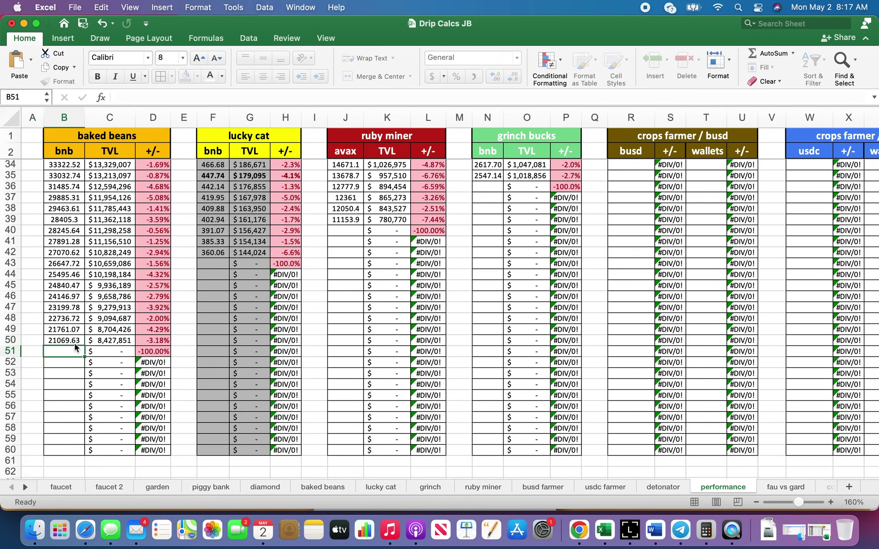
Fill row 50's change and TVL formulas, checking the $8,427,851 TVL against C3.
{"action": "left_click", "coordinate": [110, 341]}
{"action": "key", "text": "ctrl+d"}
{"action": "left_click", "coordinate": [153, 341]}
{"action": "key", "text": "ctrl+d"}
{"action": "left_click", "coordinate": [99, 341]}
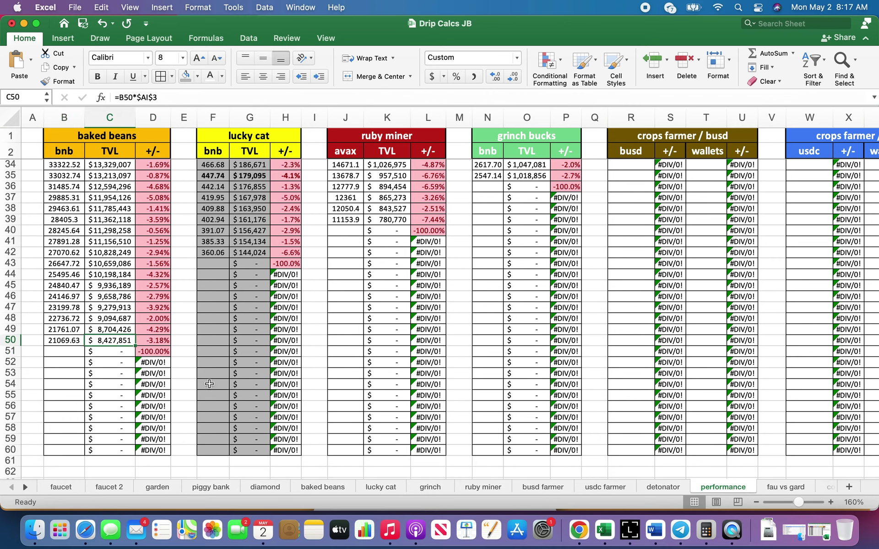
{"action": "scroll", "coordinate": [96, 302], "scroll_direction": "up", "scroll_amount": 10}
{"action": "scroll", "coordinate": [75, 220], "scroll_direction": "up", "scroll_amount": 5}
{"action": "scroll", "coordinate": [75, 210], "scroll_direction": "up", "scroll_amount": 5}
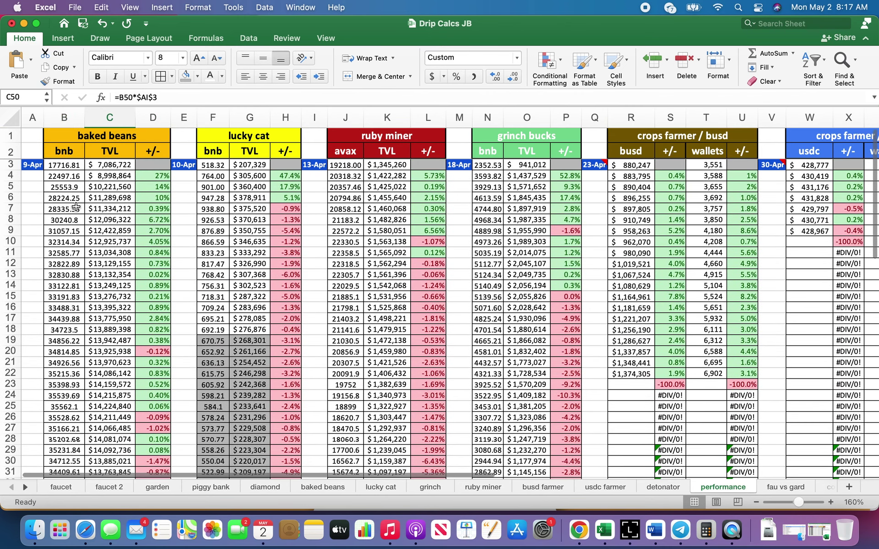
{"action": "left_click", "coordinate": [109, 165]}
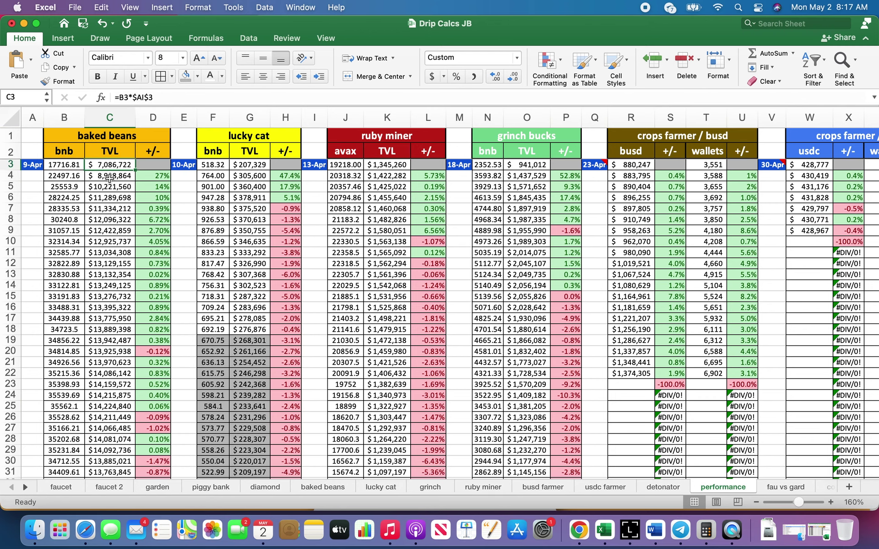
{"action": "scroll", "coordinate": [158, 323], "scroll_direction": "down", "scroll_amount": 10}
{"action": "scroll", "coordinate": [144, 350], "scroll_direction": "down", "scroll_amount": 3}
{"action": "scroll", "coordinate": [144, 350], "scroll_direction": "down", "scroll_amount": 5}
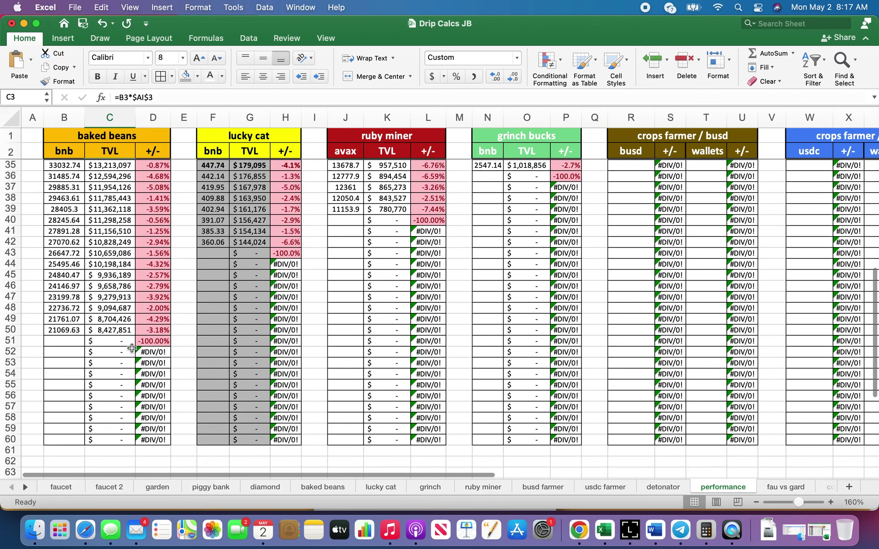
{"action": "left_click", "coordinate": [109, 330]}
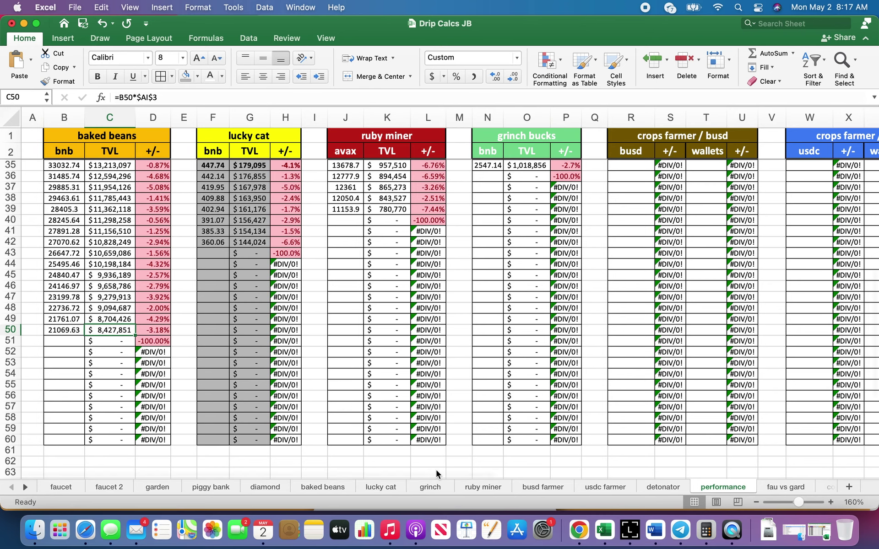
{"action": "scroll", "coordinate": [419, 453], "scroll_direction": "up", "scroll_amount": 10}
{"action": "scroll", "coordinate": [385, 439], "scroll_direction": "up", "scroll_amount": 10}
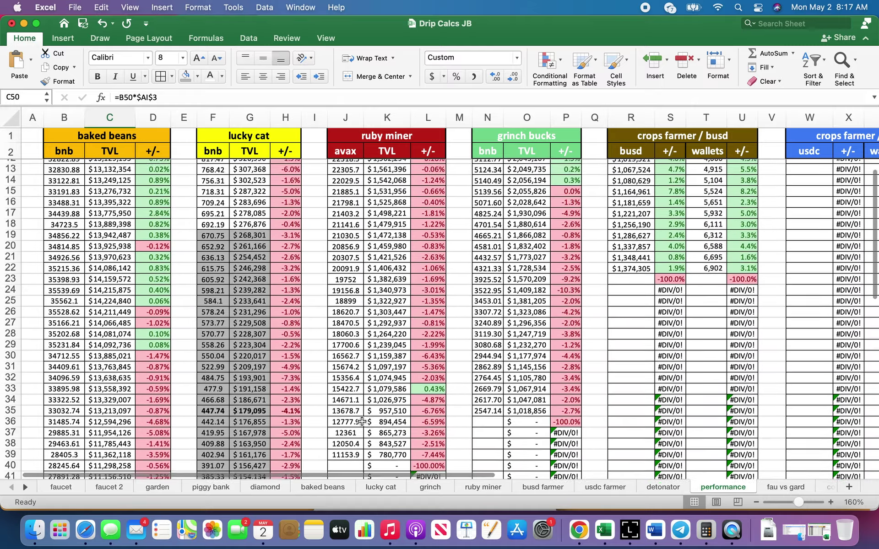
{"action": "scroll", "coordinate": [364, 426], "scroll_direction": "up", "scroll_amount": 5}
{"action": "scroll", "coordinate": [359, 421], "scroll_direction": "down", "scroll_amount": 10}
{"action": "scroll", "coordinate": [371, 422], "scroll_direction": "down", "scroll_amount": 10}
{"action": "scroll", "coordinate": [385, 427], "scroll_direction": "down", "scroll_amount": 10}
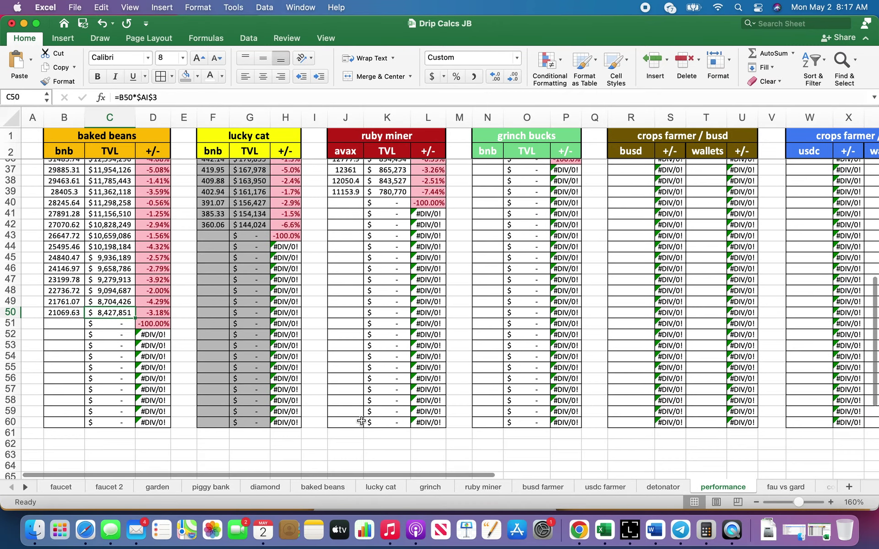
{"action": "scroll", "coordinate": [391, 429], "scroll_direction": "down", "scroll_amount": 4}
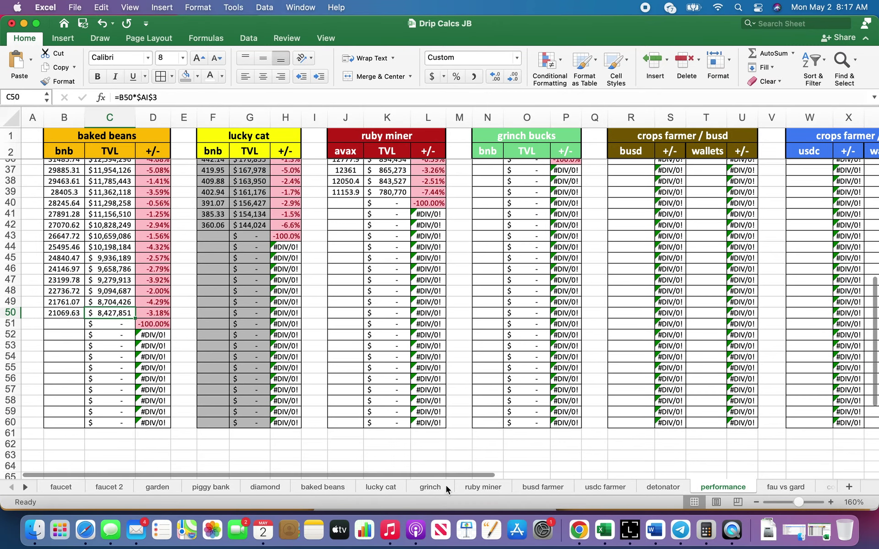
{"action": "left_click", "coordinate": [318, 487]}
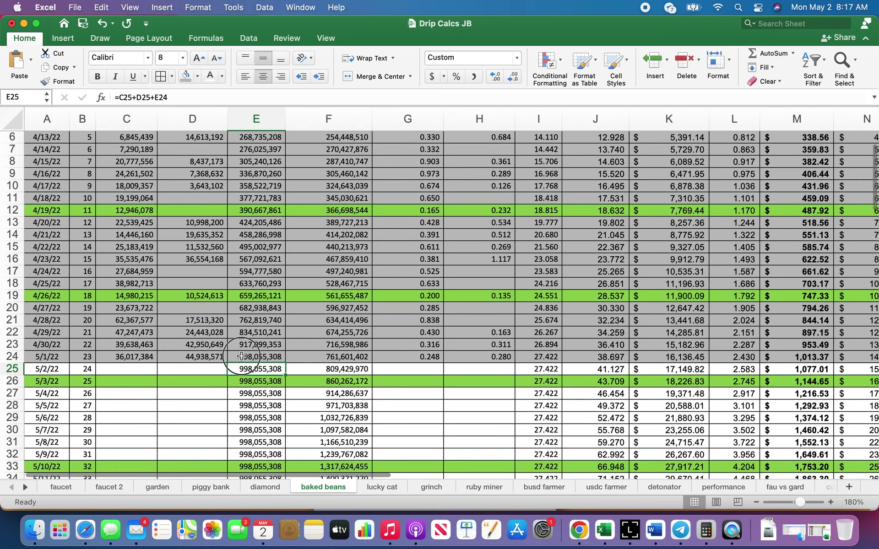
{"action": "double_click", "coordinate": [408, 370]}
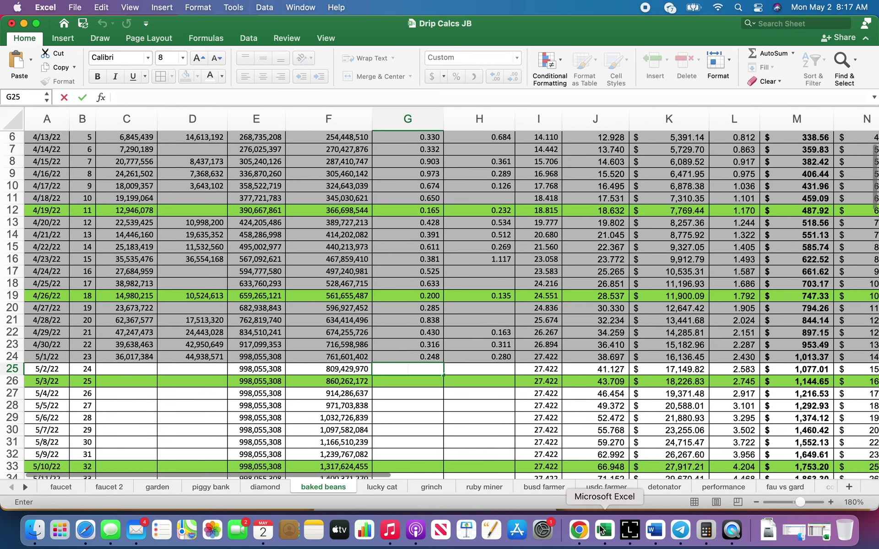
{"action": "left_click", "coordinate": [579, 536]}
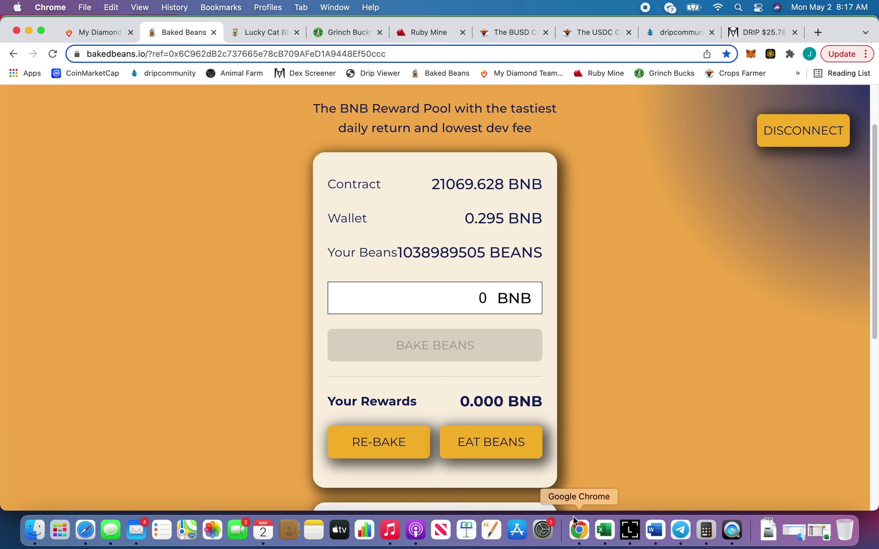
{"action": "double_click", "coordinate": [436, 252]}
{"action": "right_click", "coordinate": [440, 257]}
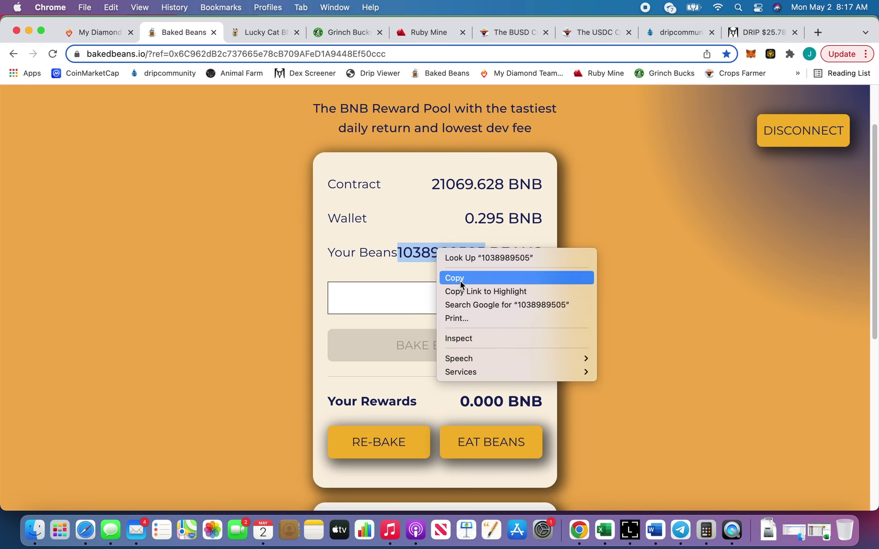
{"action": "left_click", "coordinate": [455, 278]}
{"action": "left_click", "coordinate": [688, 324]}
{"action": "left_click", "coordinate": [605, 542]}
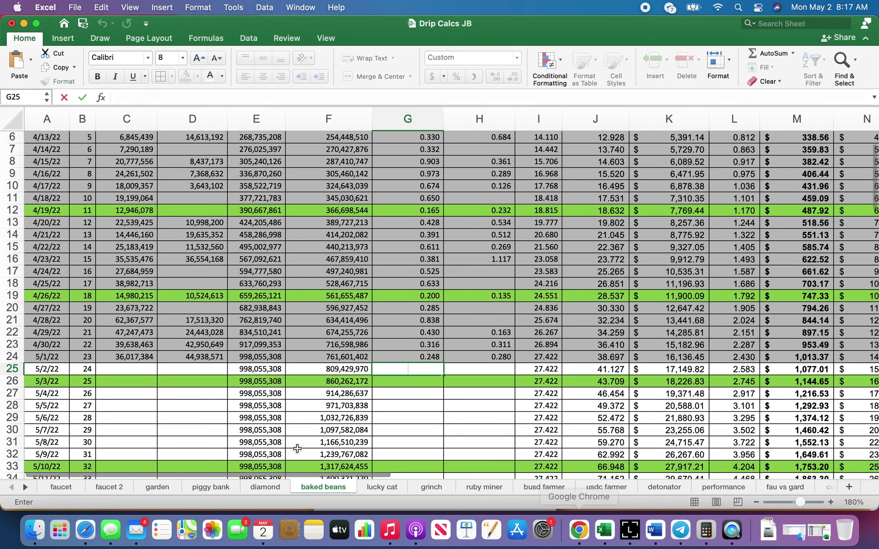
{"action": "scroll", "coordinate": [145, 376], "scroll_direction": "down", "scroll_amount": 2}
Enter the pasted bean count minus 998055308 in C25, giving 40,934,197 and 1,038,989,505 total beans.
{"action": "left_click", "coordinate": [144, 376]}
{"action": "scroll", "coordinate": [145, 377], "scroll_direction": "up", "scroll_amount": 2}
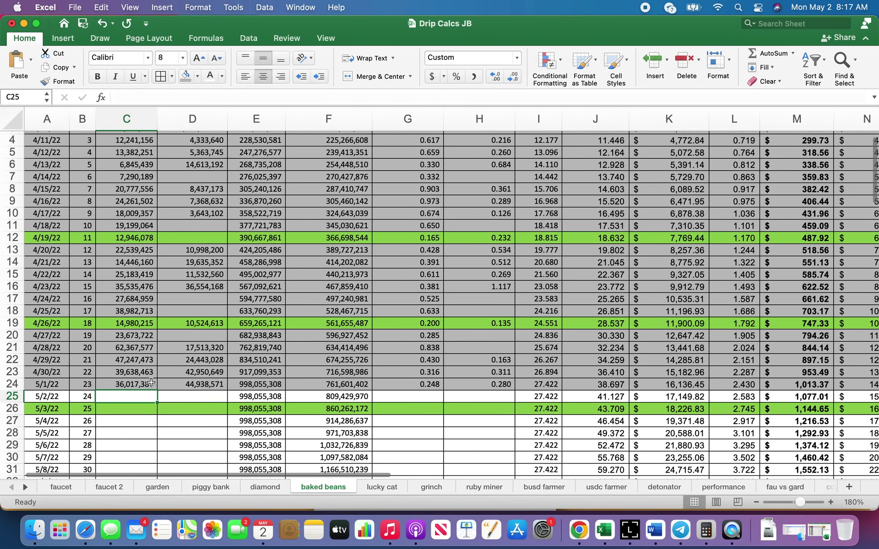
{"action": "type", "text": "="}
{"action": "key", "text": "super+v"}
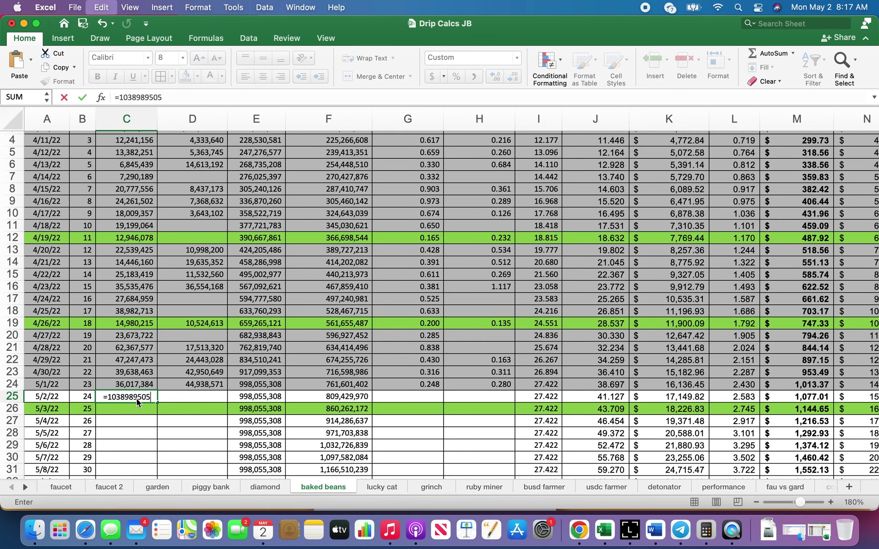
{"action": "type", "text": "-"}
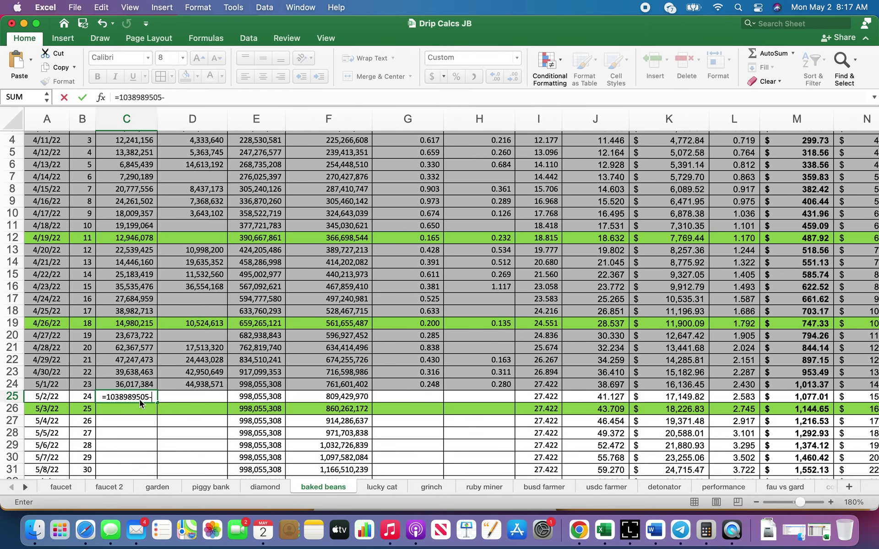
{"action": "type", "text": "998055"}
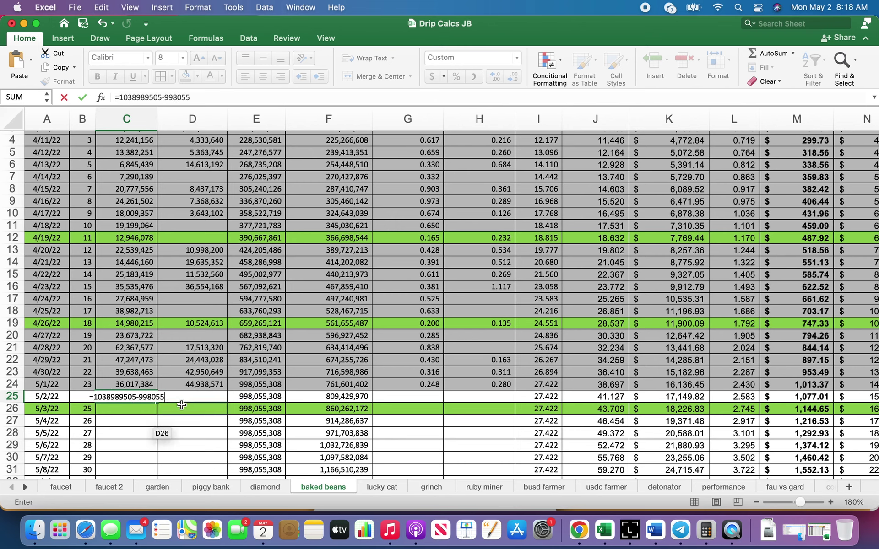
{"action": "type", "text": "308"}
{"action": "key", "text": "Return"}
{"action": "key", "text": "Up"}
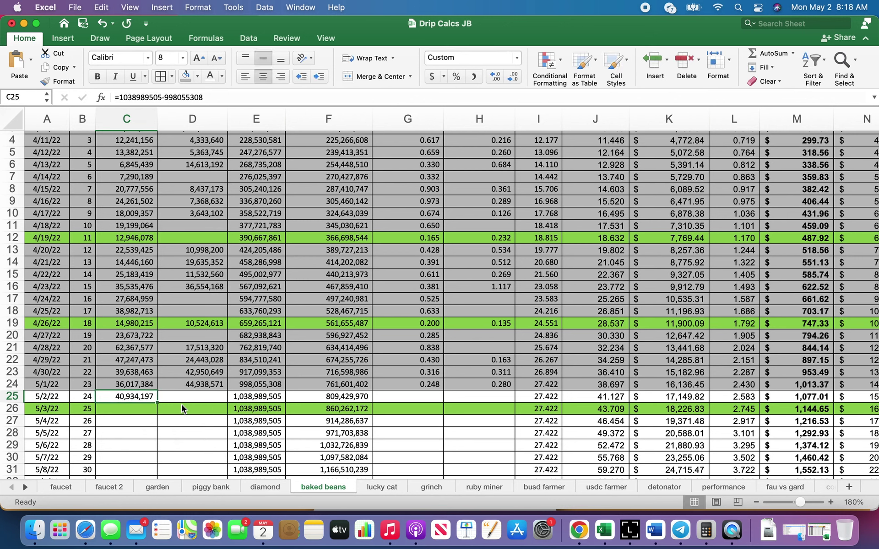
{"action": "key", "text": "Right"}
{"action": "key", "text": "Right"}
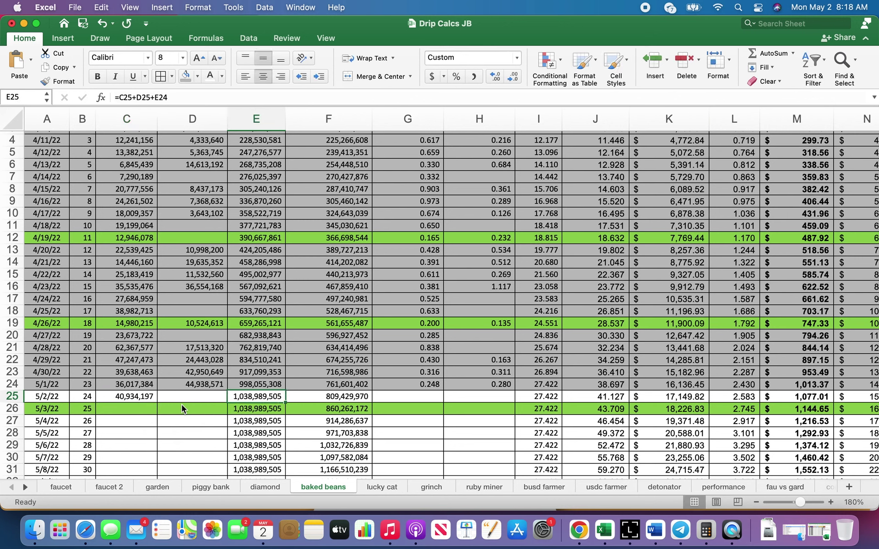
{"action": "key", "text": "Left"}
{"action": "key", "text": "Left"}
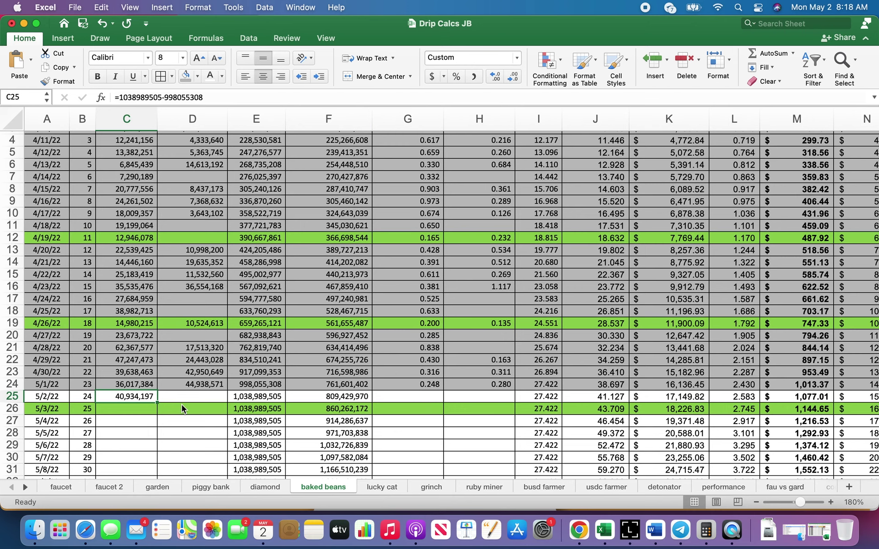
{"action": "key", "text": "Right"}
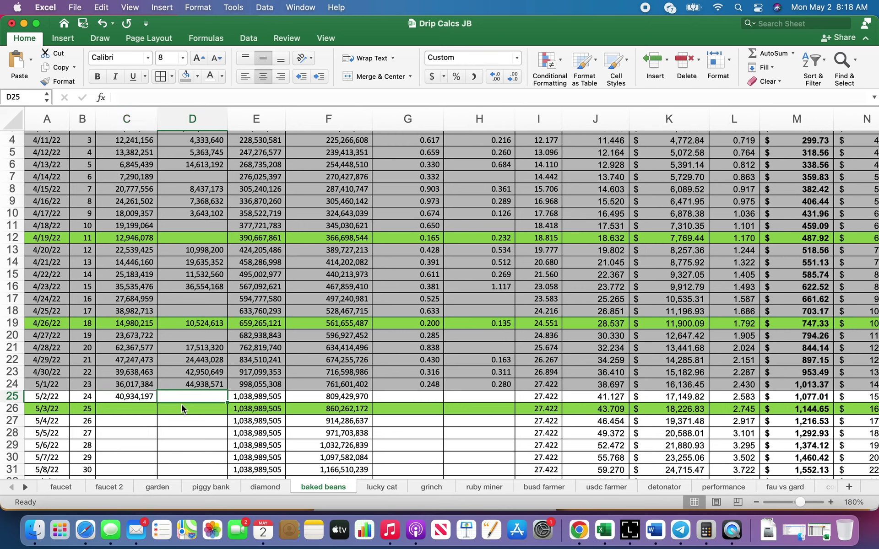
{"action": "key", "text": "Right"}
{"action": "key", "text": "Right"}
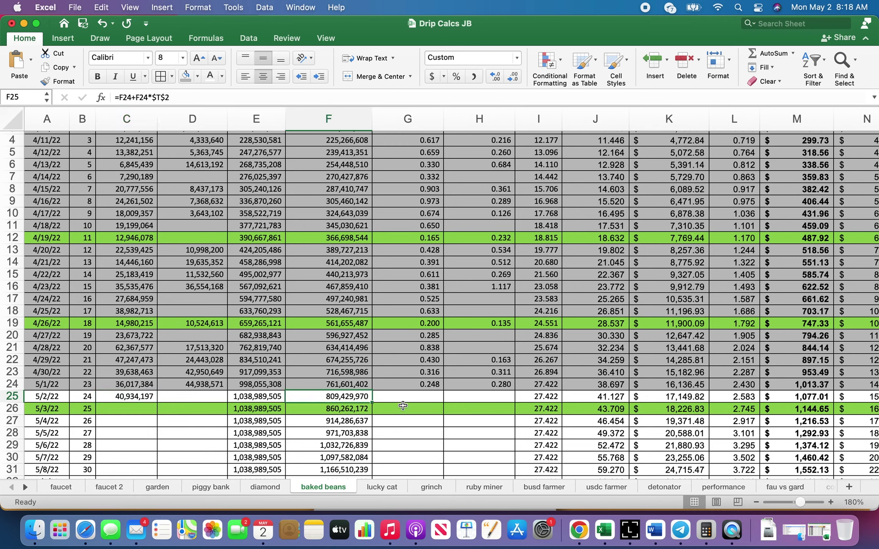
{"action": "key", "text": "Right"}
{"action": "key", "text": "Right"}
{"action": "key", "text": "Right"}
{"action": "key", "text": "Right"}
{"action": "key", "text": "Right"}
{"action": "key", "text": "Right"}
{"action": "key", "text": "Right"}
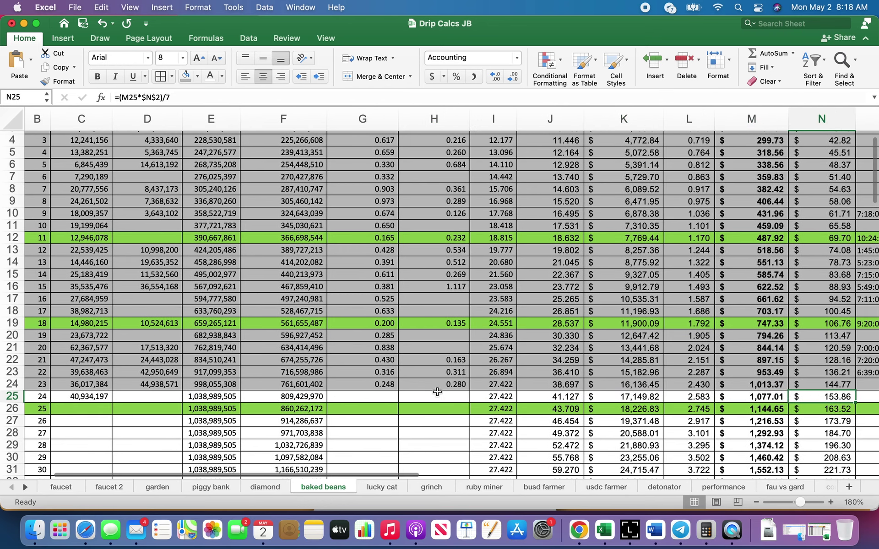
{"action": "key", "text": "Right"}
{"action": "key", "text": "Right"}
{"action": "key", "text": "Right"}
{"action": "key", "text": "Left"}
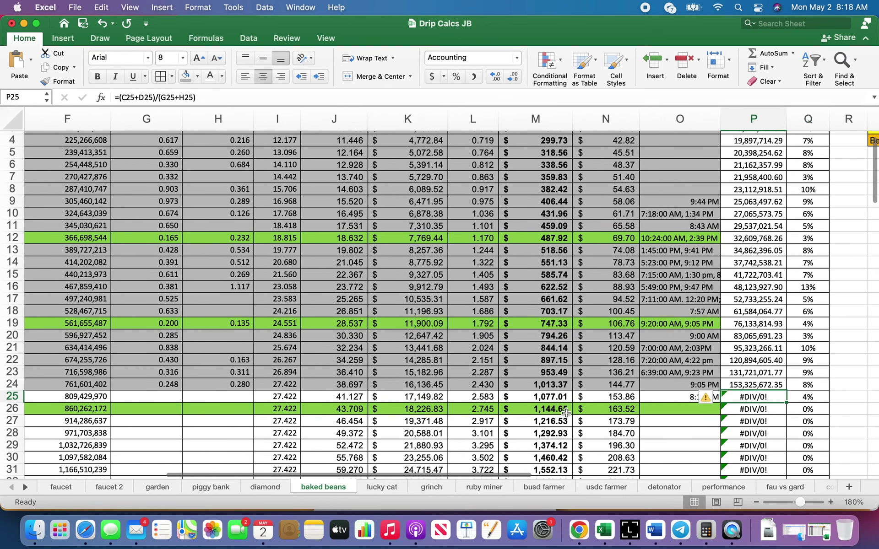
{"action": "key", "text": "Right"}
{"action": "left_click", "coordinate": [159, 97]}
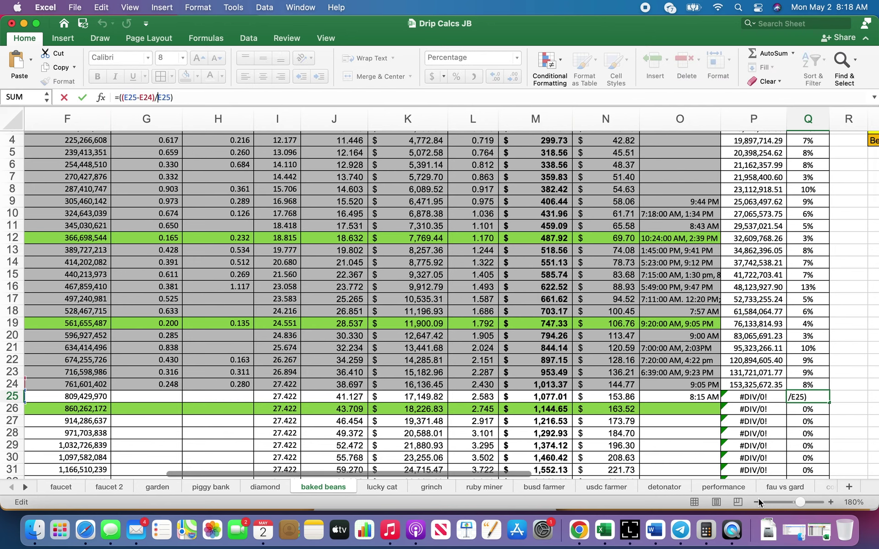
{"action": "left_click_drag", "start_coordinate": [186, 477], "coordinate": [65, 475]}
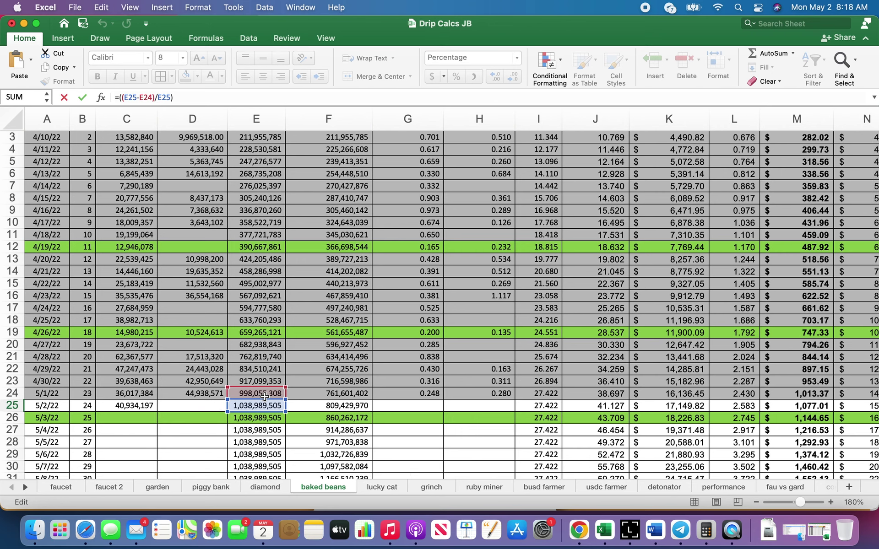
{"action": "key", "text": "Return"}
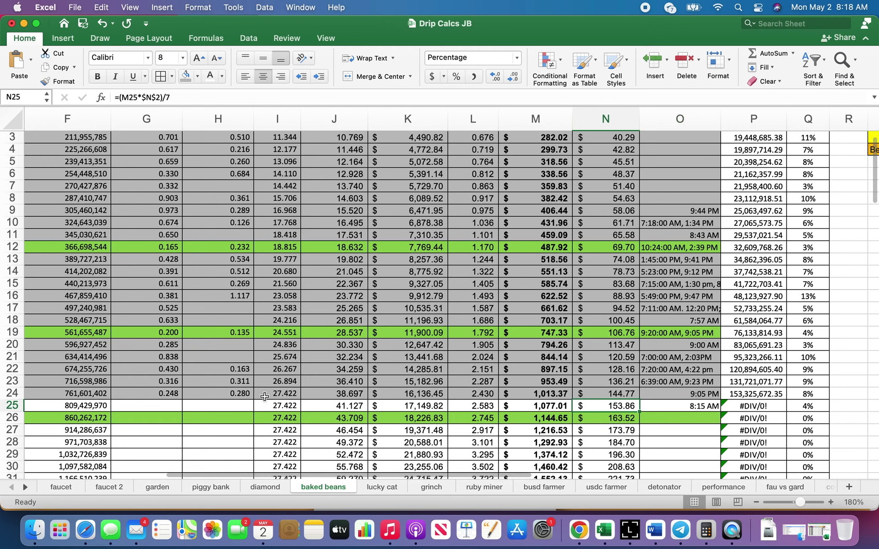
{"action": "key", "text": "Left"}
{"action": "key", "text": "Left"}
{"action": "key", "text": "Left"}
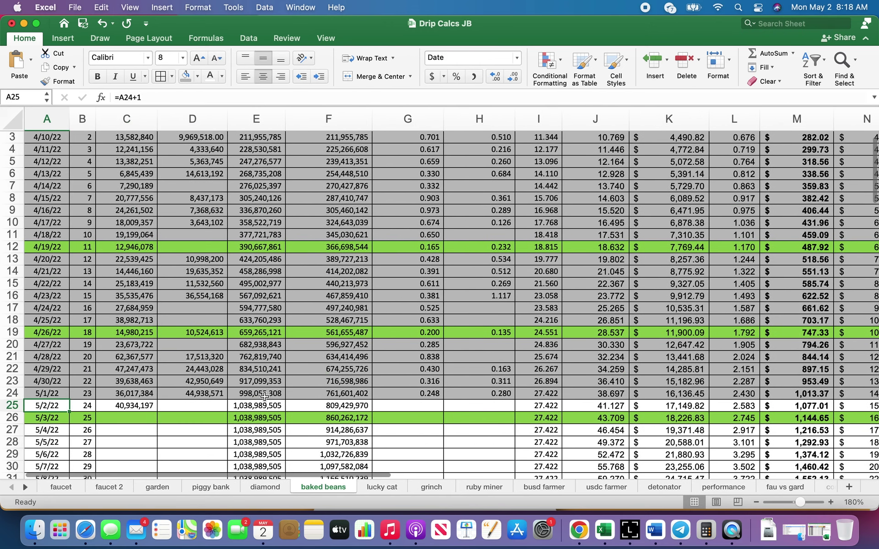
{"action": "left_click_drag", "start_coordinate": [421, 394], "coordinate": [408, 417]}
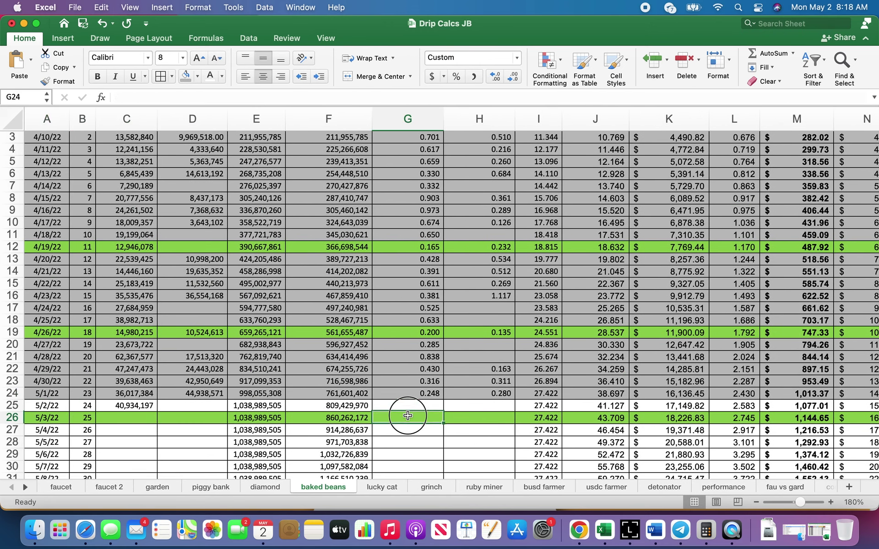
{"action": "key", "text": "Down"}
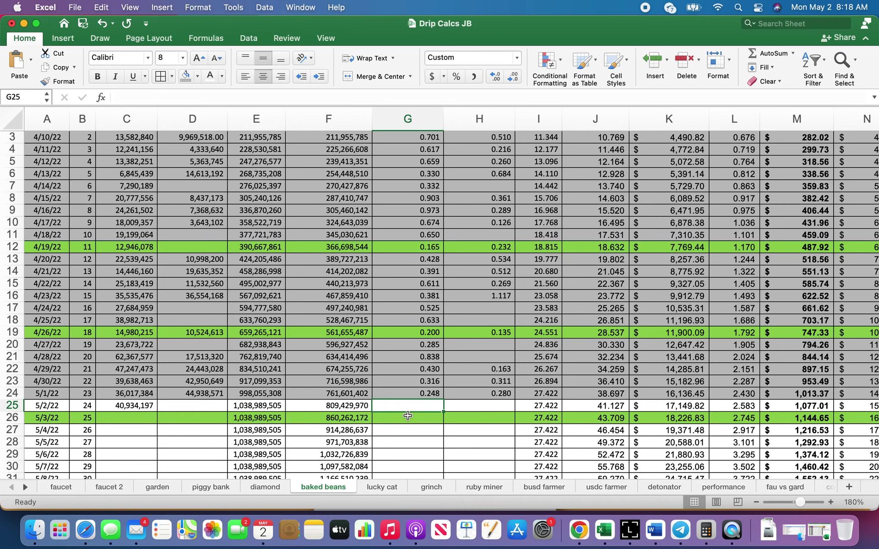
{"action": "type", "text": "="}
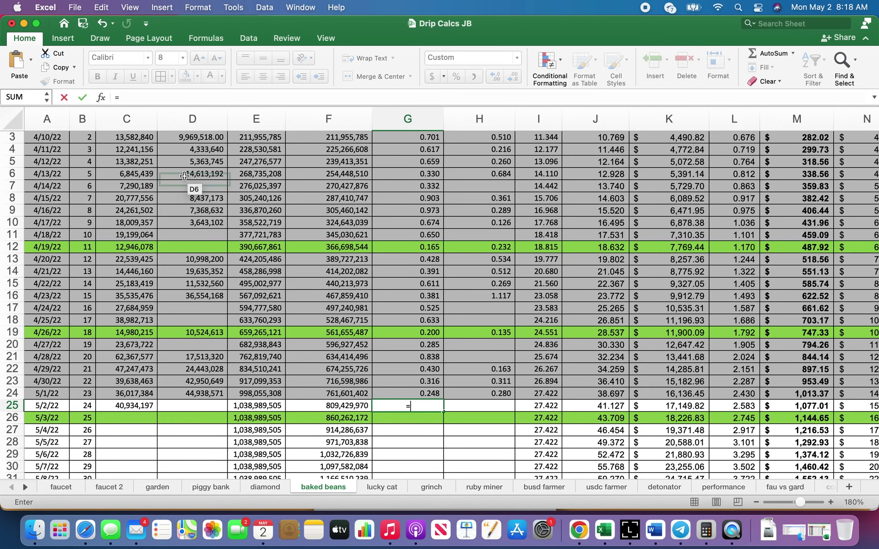
Correct the 5/2/22 reinvested 12h BNB entry in the formula bar to .236.
{"action": "left_click", "coordinate": [158, 99]}
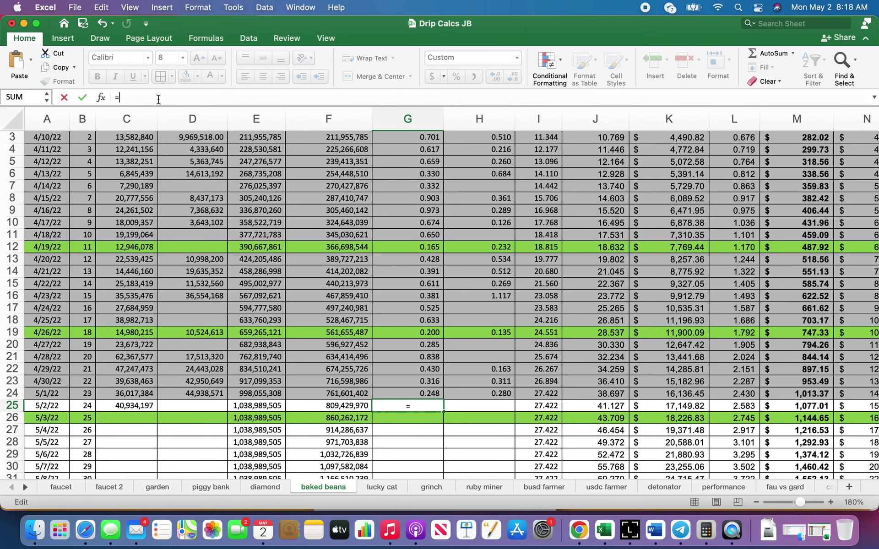
{"action": "type", "text": "1038989505"}
{"action": "key", "text": "BackSpace"}
{"action": "key", "text": "BackSpace"}
{"action": "key", "text": "BackSpace"}
{"action": "key", "text": "BackSpace"}
{"action": "key", "text": "BackSpace"}
{"action": "key", "text": "BackSpace"}
{"action": "key", "text": "BackSpace"}
{"action": "type", "text": ".236"}
{"action": "key", "text": "Return"}
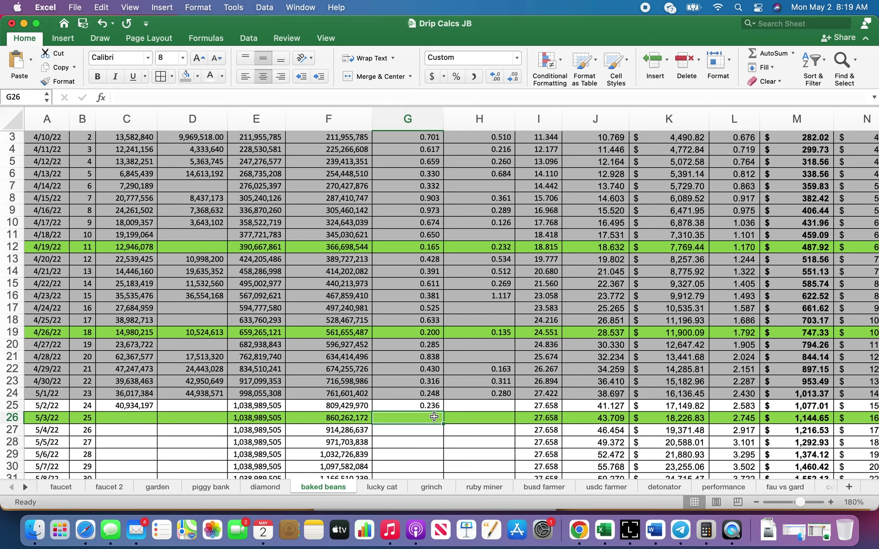
{"action": "scroll", "coordinate": [434, 417], "scroll_direction": "up", "scroll_amount": 3}
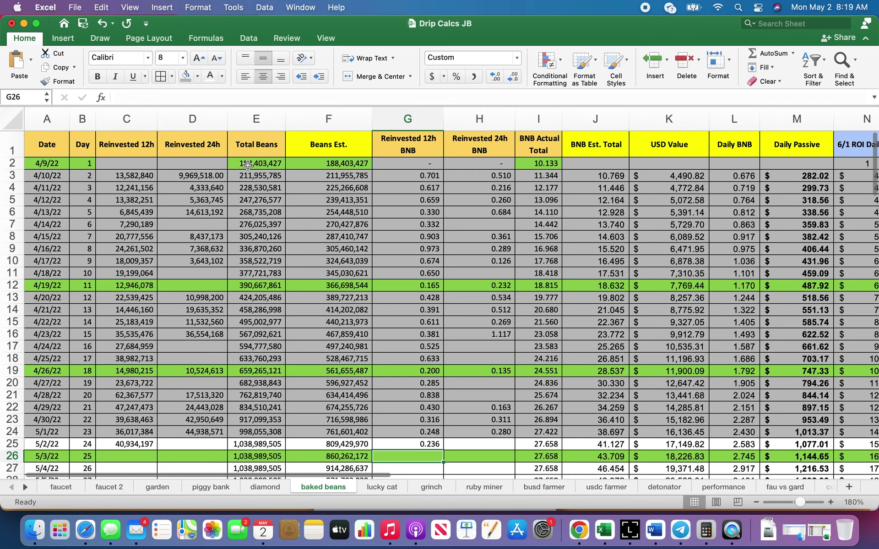